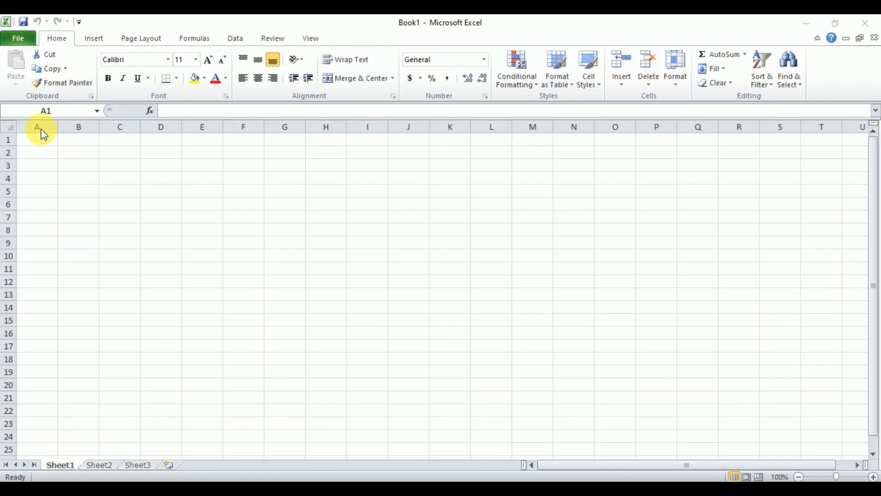
- Enter "data" in cell A1
click(41, 144)
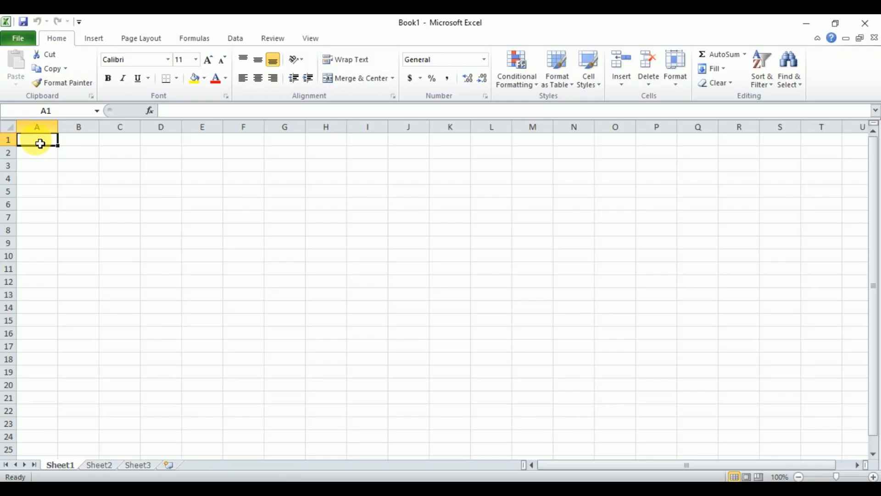
text(data)
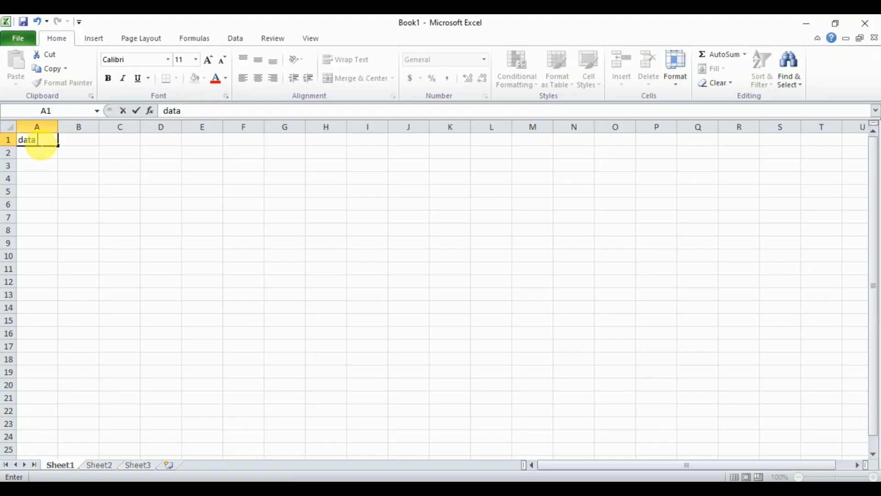
key(Return)
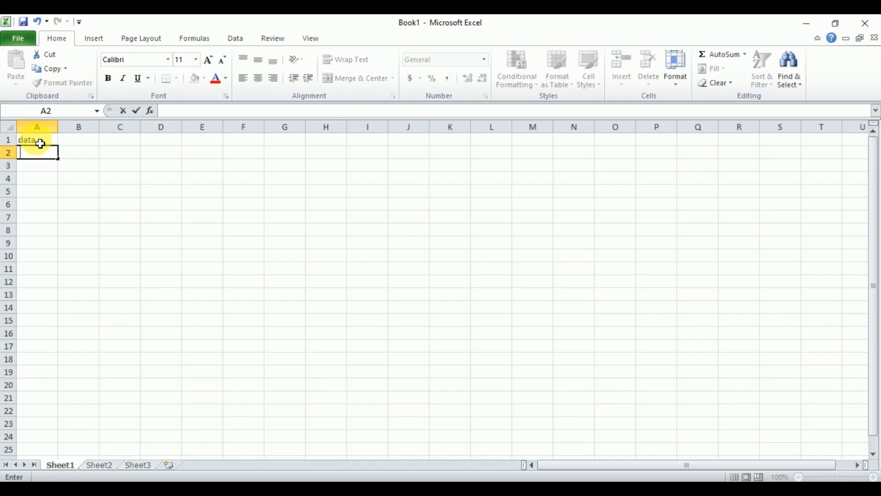
click(40, 144)
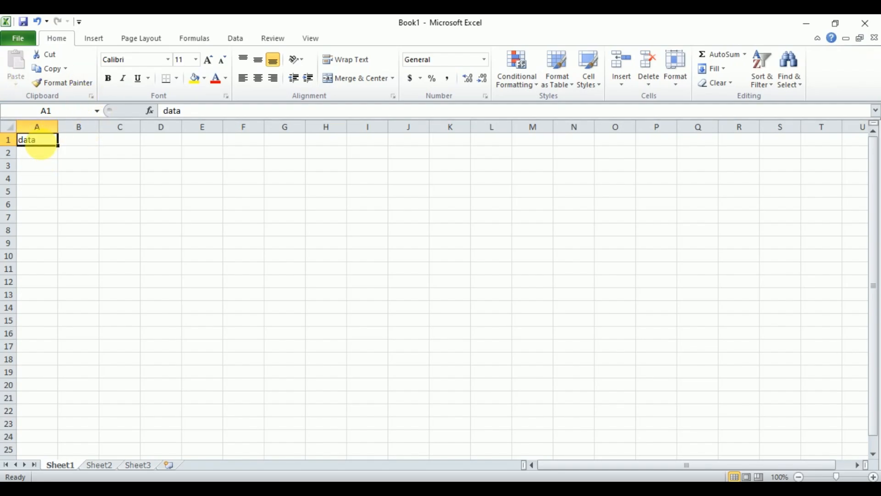
click(43, 151)
click(41, 145)
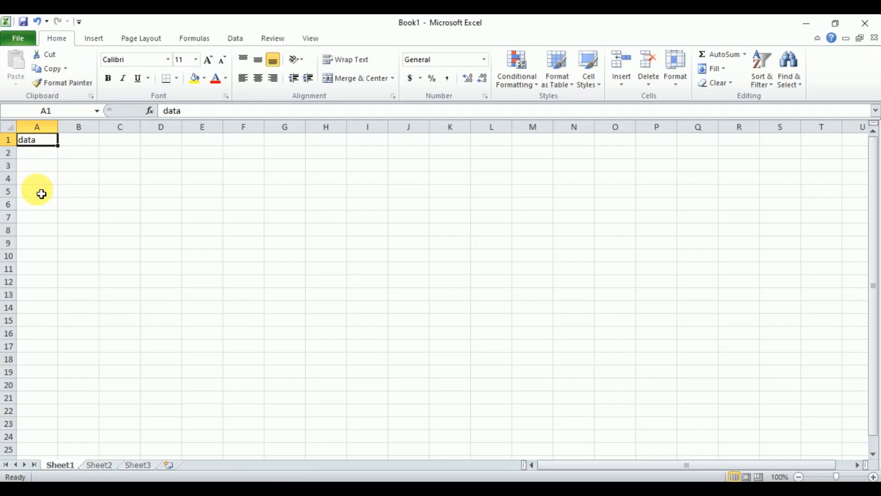
- Enter 1 in cell A2 and 1\2 in cell A3
click(33, 153)
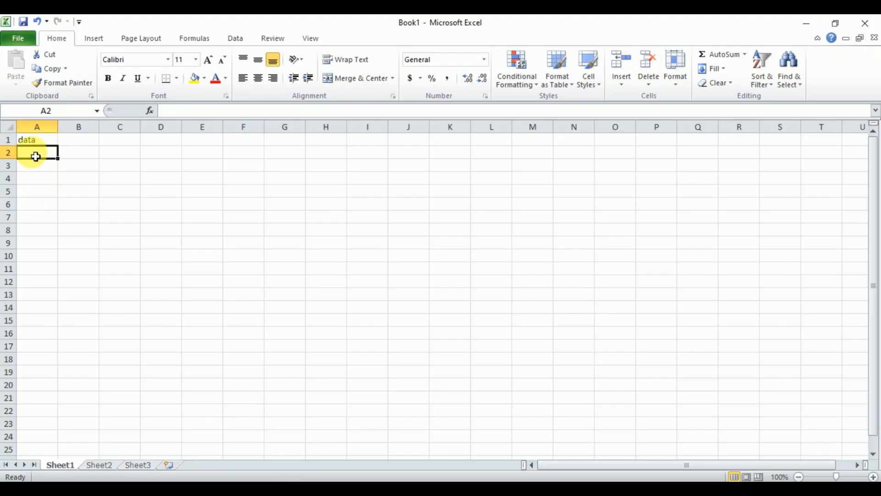
text(1)
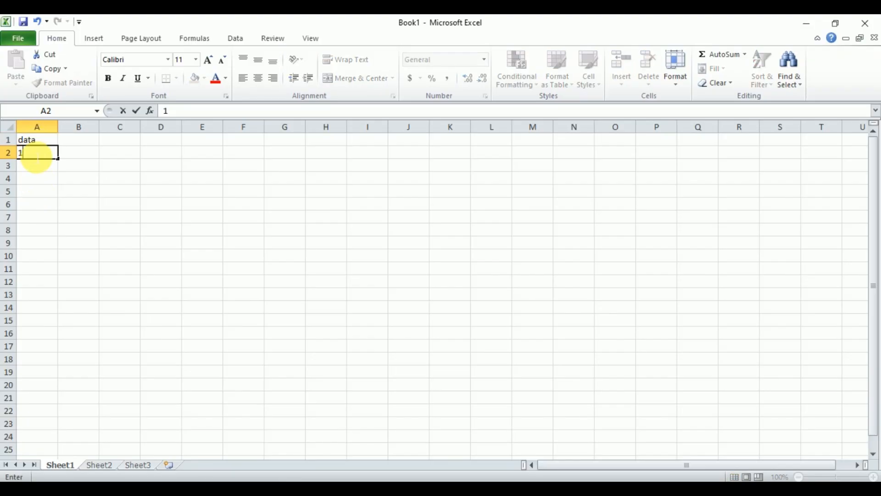
click(35, 173)
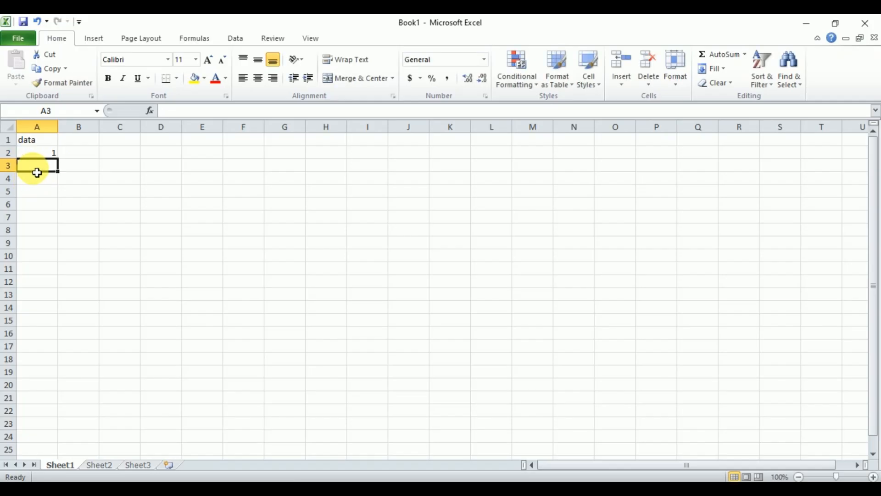
text(1)
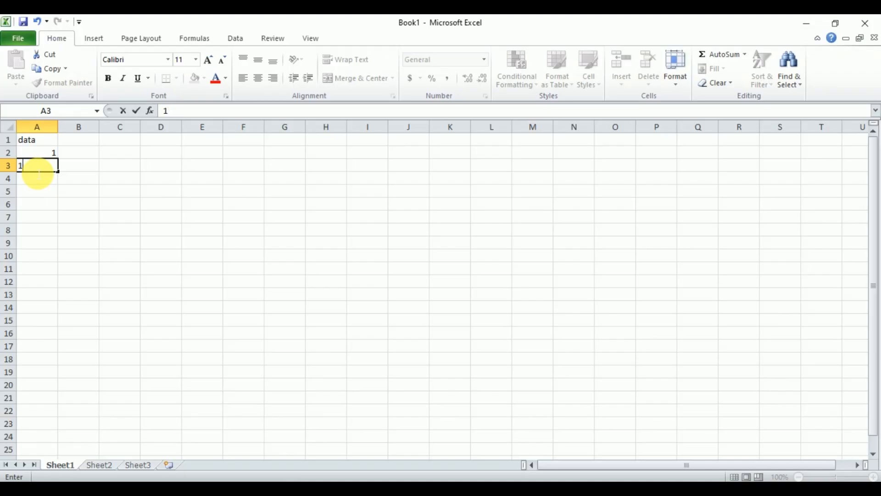
text(\2)
key(Return)
click(46, 163)
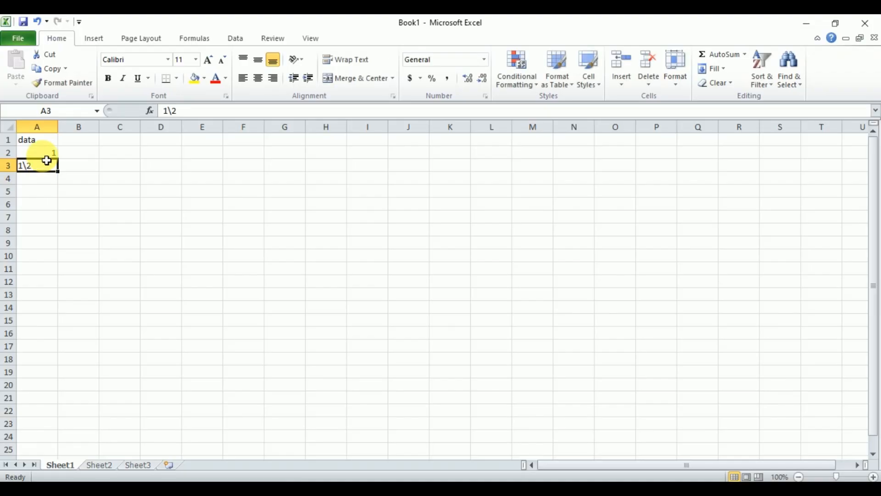
click(47, 142)
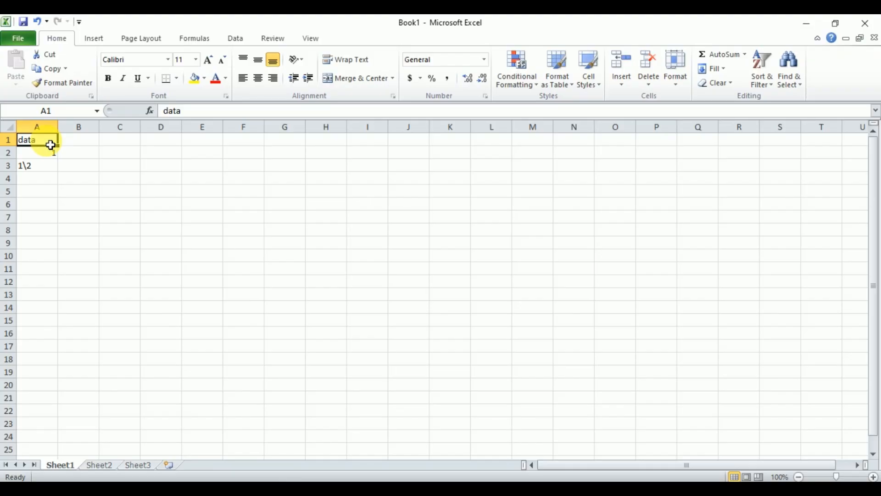
key(Tab)
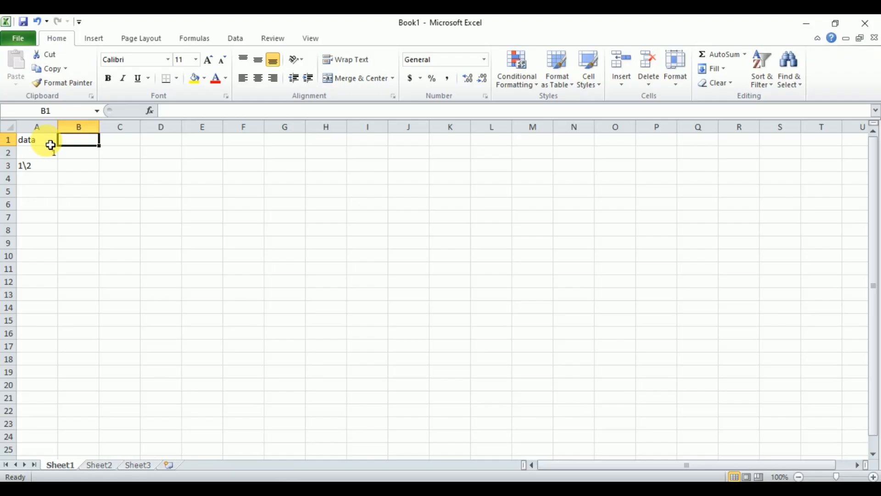
click(50, 145)
key(Down)
key(Up)
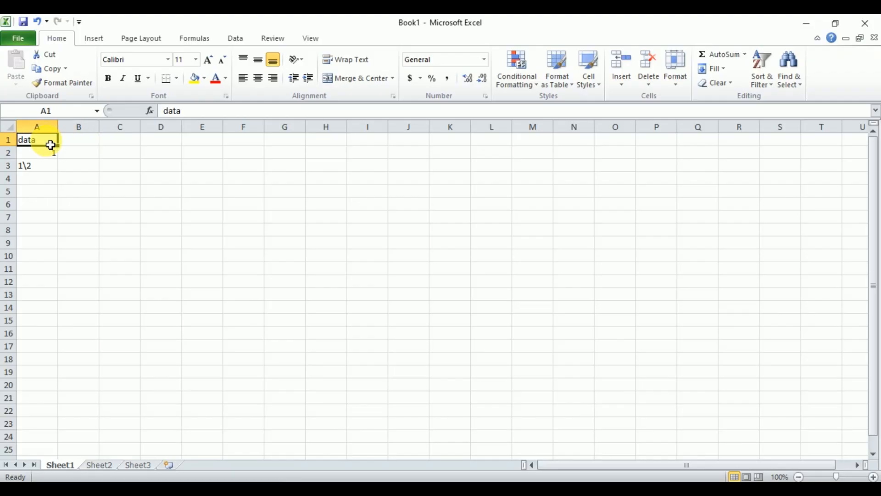
key(Down)
key(Right)
key(Left)
key(Up)
key(Down)
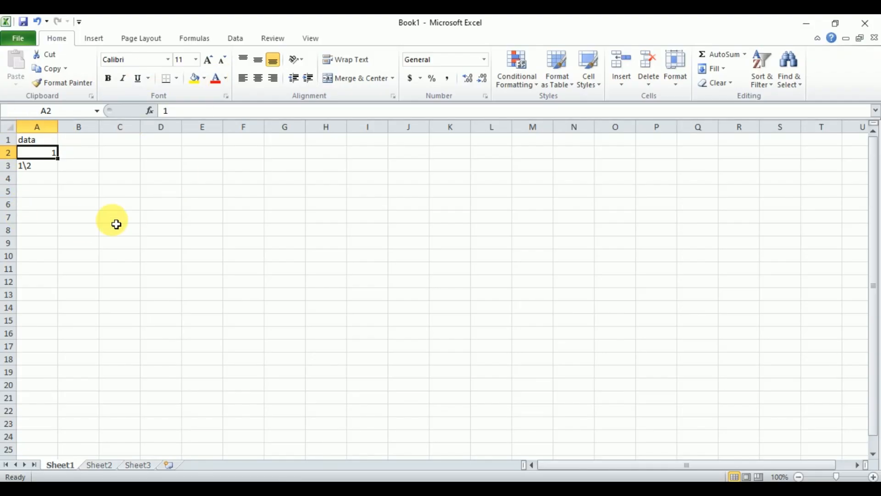
click(32, 193)
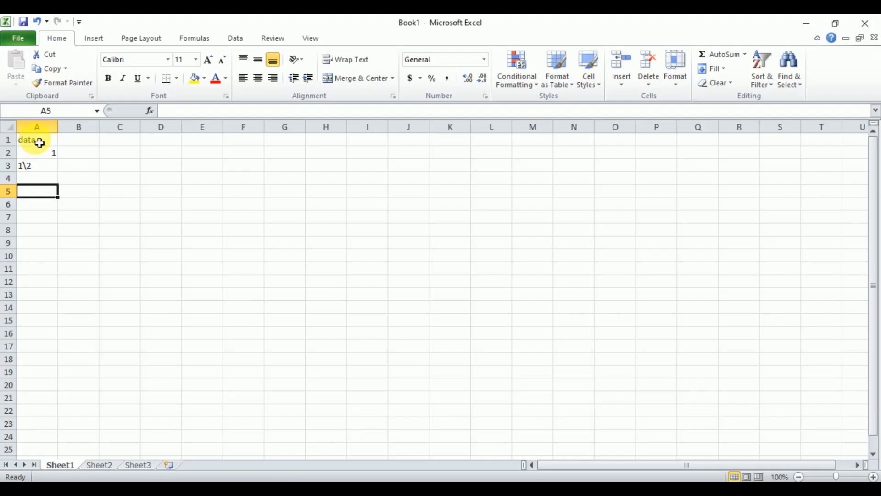
click(35, 140)
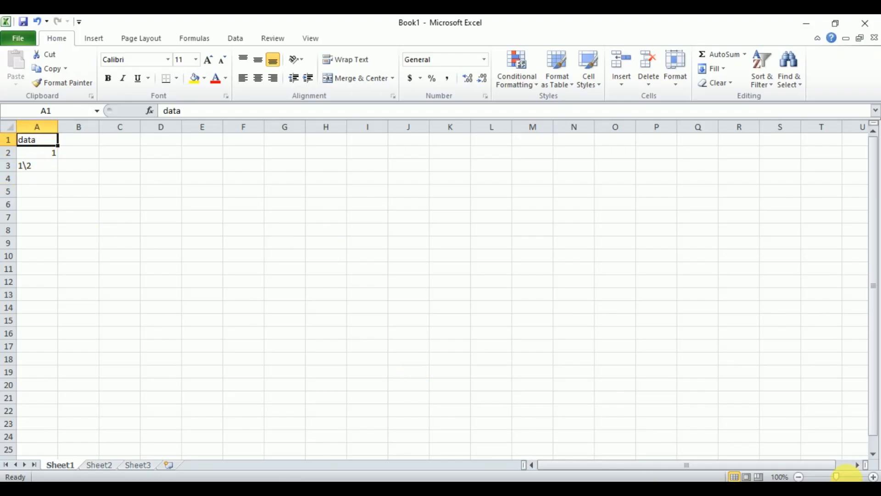
- Increase the worksheet zoom to 180%
click(874, 477)
click(873, 477)
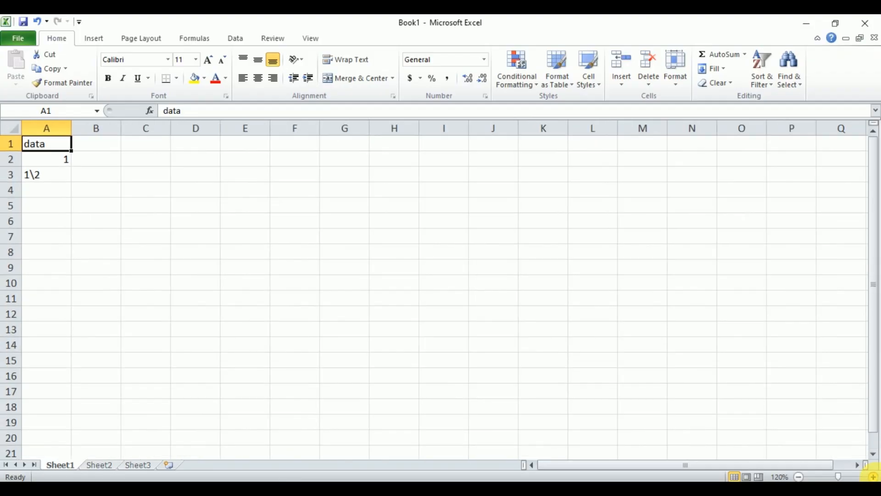
click(874, 476)
click(874, 477)
click(873, 477)
click(874, 477)
click(874, 477)
click(874, 477)
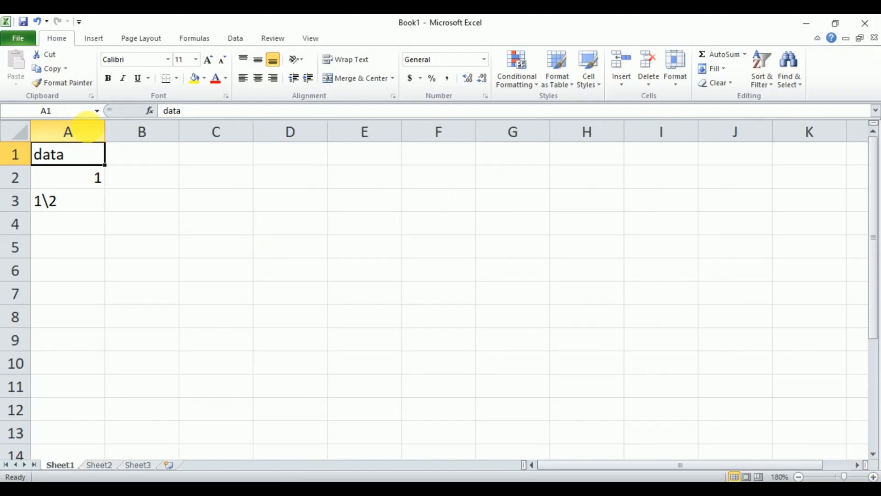
- Enter "data" in cell B1 and 123 in cell B2
click(152, 161)
text(dar)
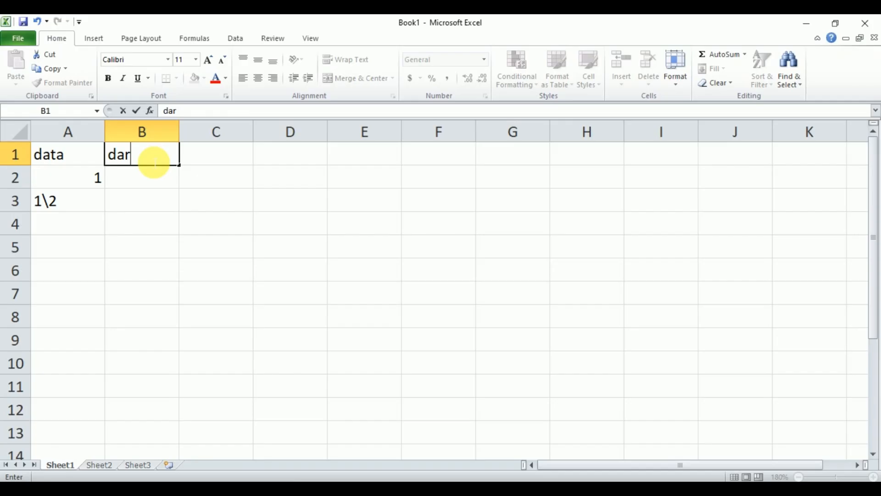
key(BackSpace)
text(ta)
key(Return)
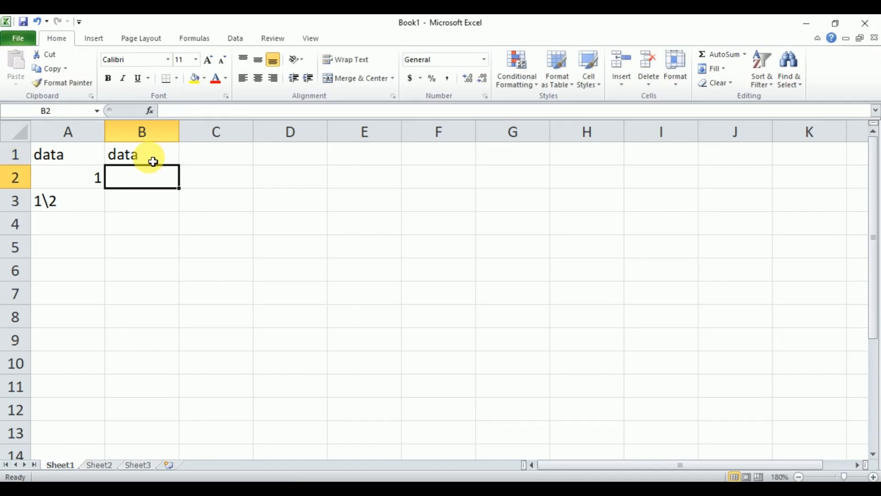
click(153, 162)
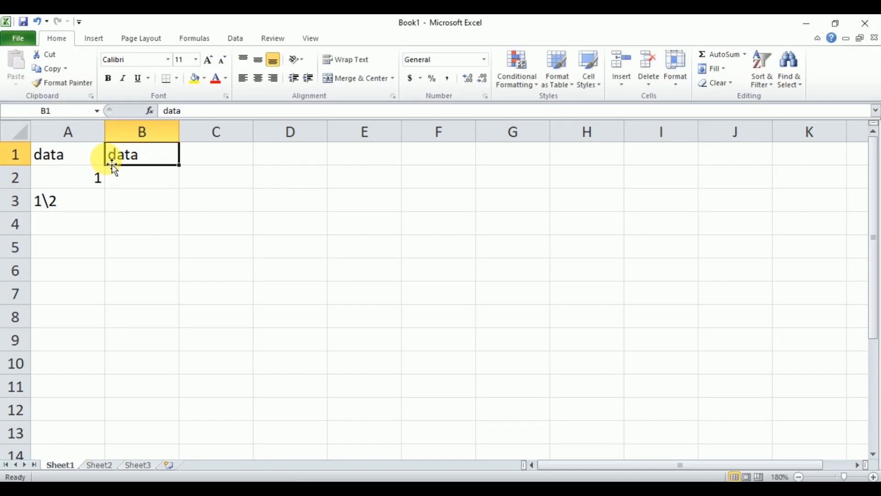
click(138, 183)
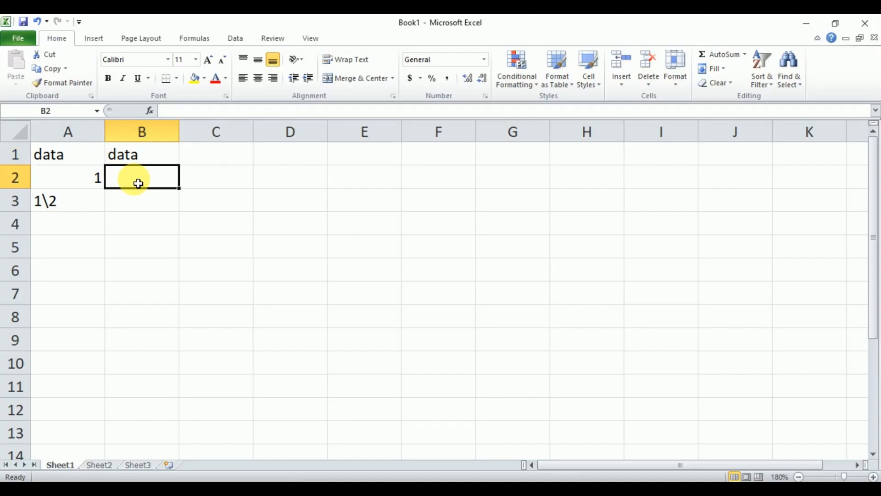
text(123)
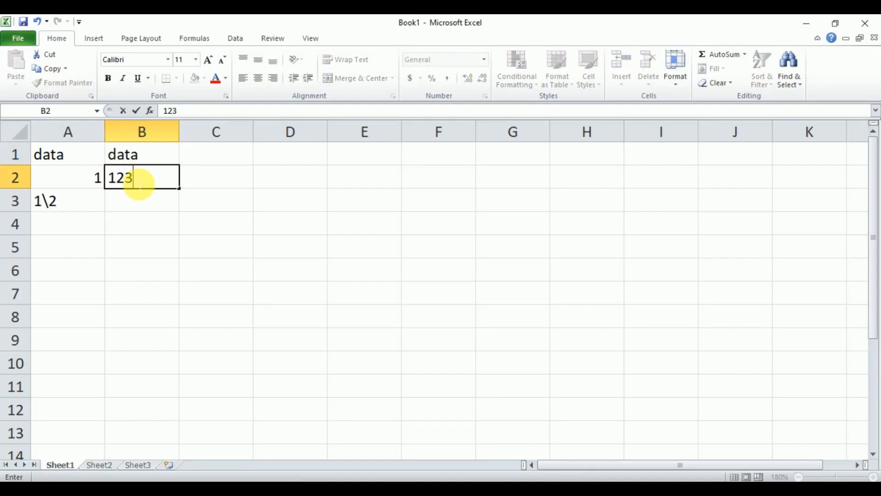
key(Return)
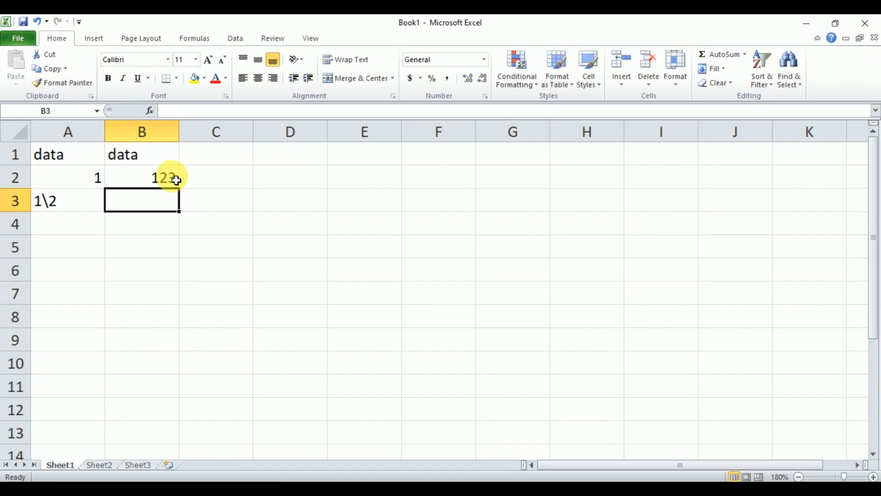
click(173, 177)
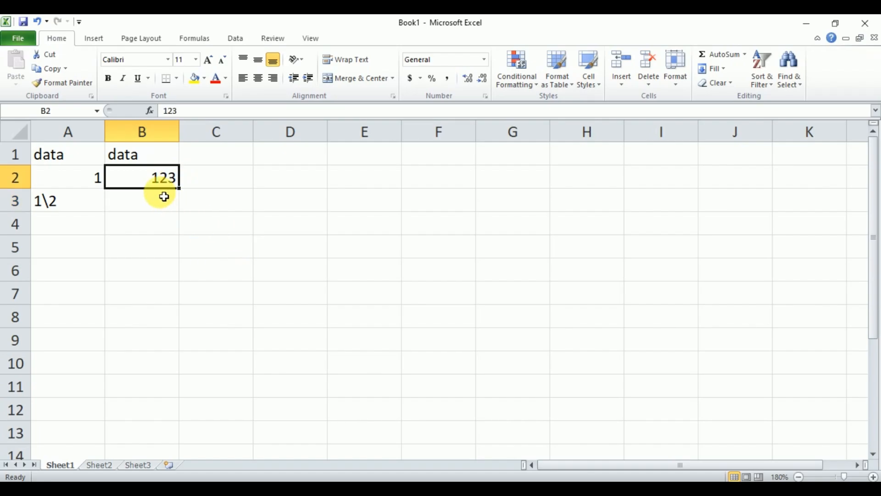
click(151, 160)
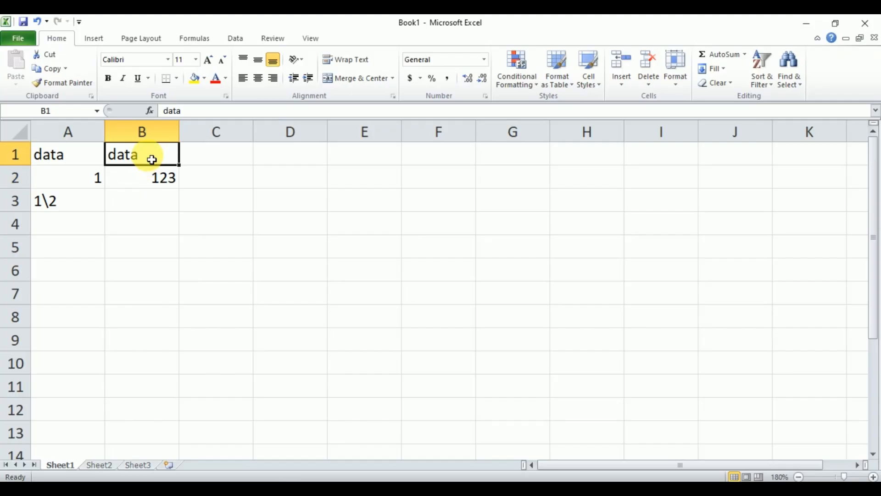
click(152, 197)
click(140, 178)
click(140, 162)
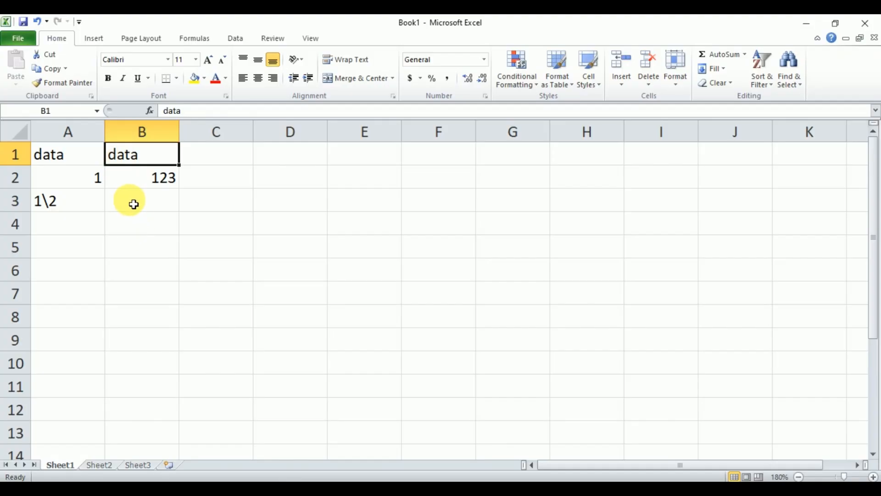
click(60, 156)
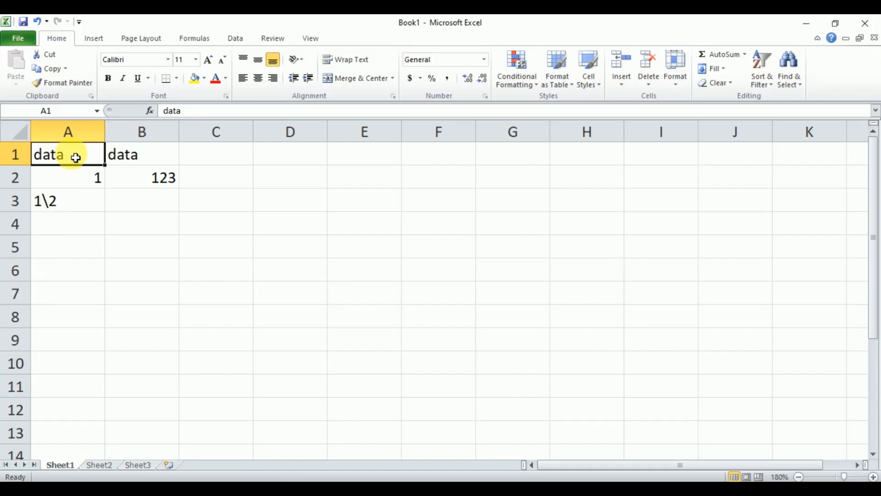
click(76, 179)
click(77, 160)
- Edit the text in cell A1 so that it reads "date"
double_click(72, 159)
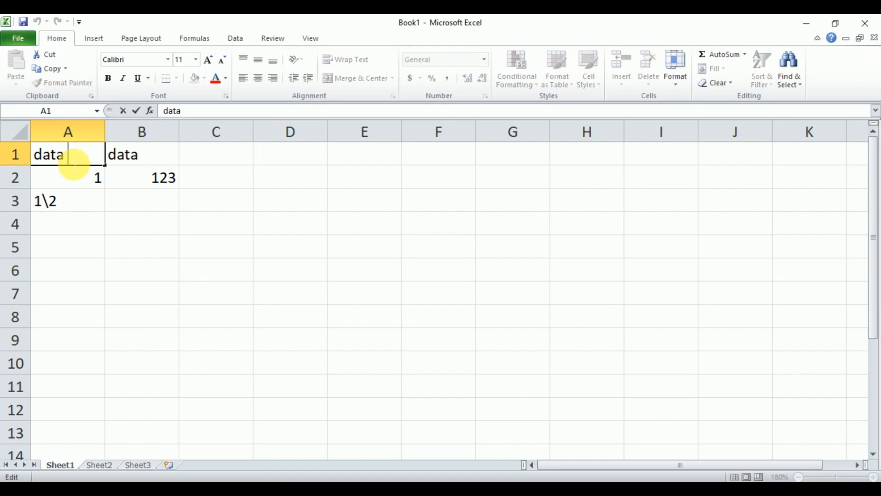
key(BackSpace)
text(e)
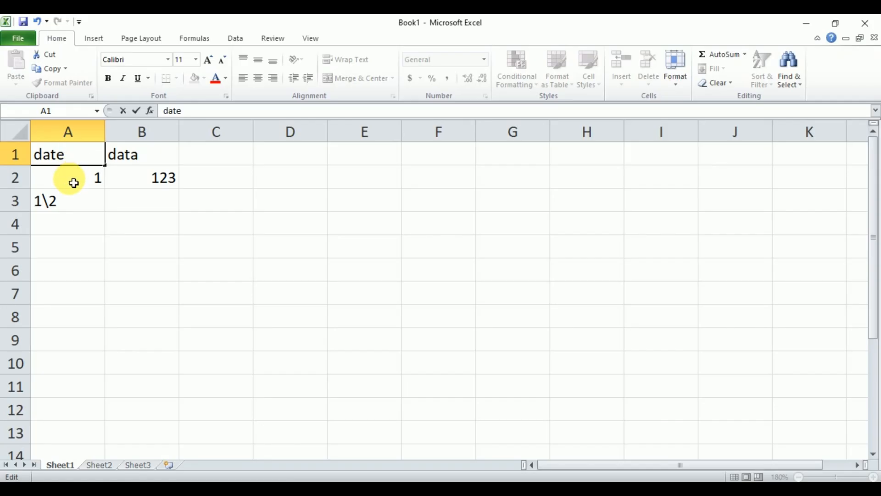
click(73, 178)
click(77, 156)
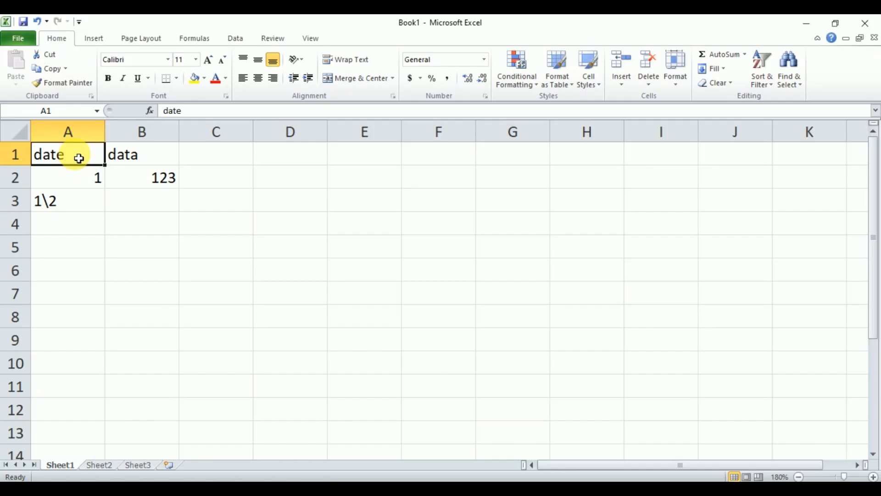
double_click(71, 161)
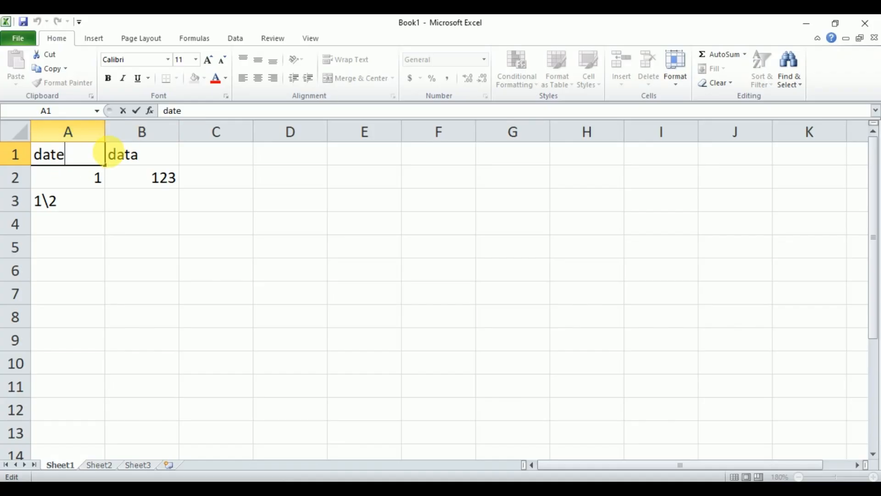
click(70, 172)
click(72, 156)
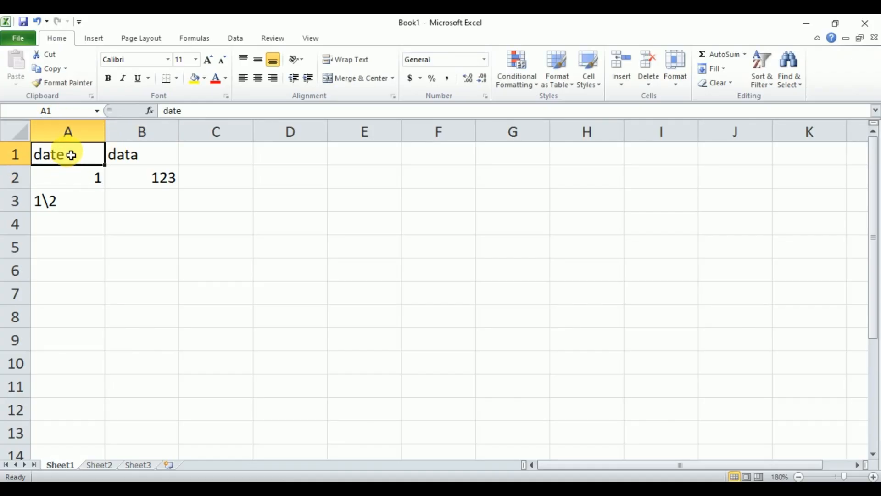
double_click(71, 155)
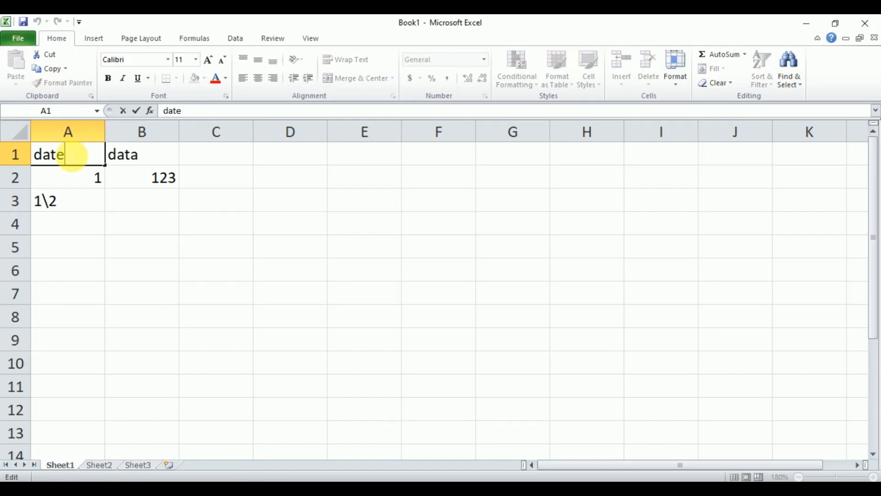
click(92, 174)
click(84, 157)
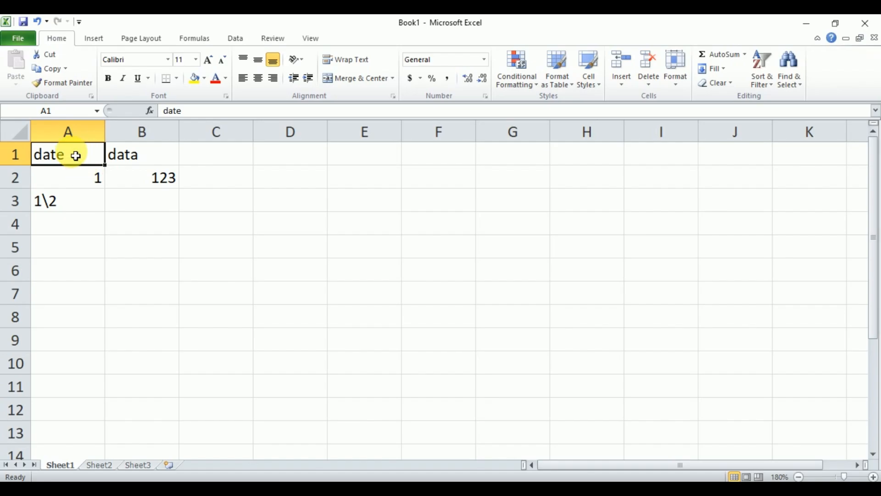
- Edit the text in cell A1 so that it reads "data"
click(191, 117)
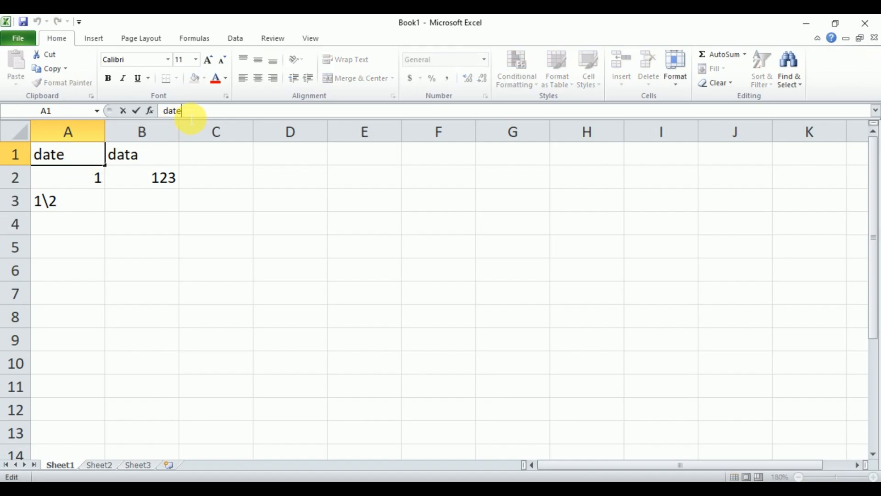
key(BackSpace)
text(a)
click(197, 147)
click(74, 153)
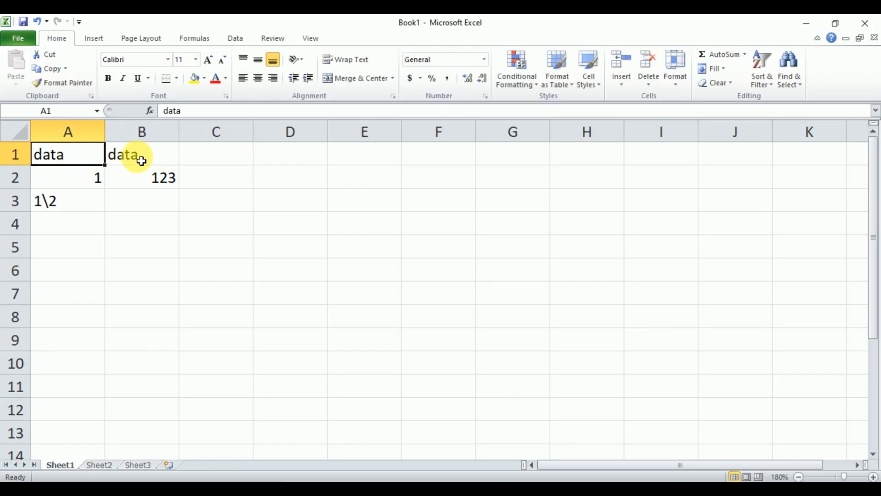
click(141, 160)
click(73, 157)
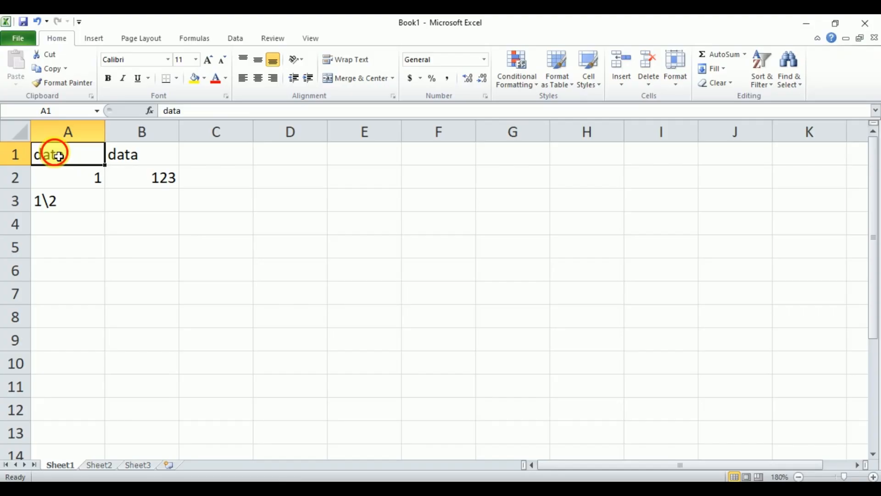
click(76, 180)
click(74, 160)
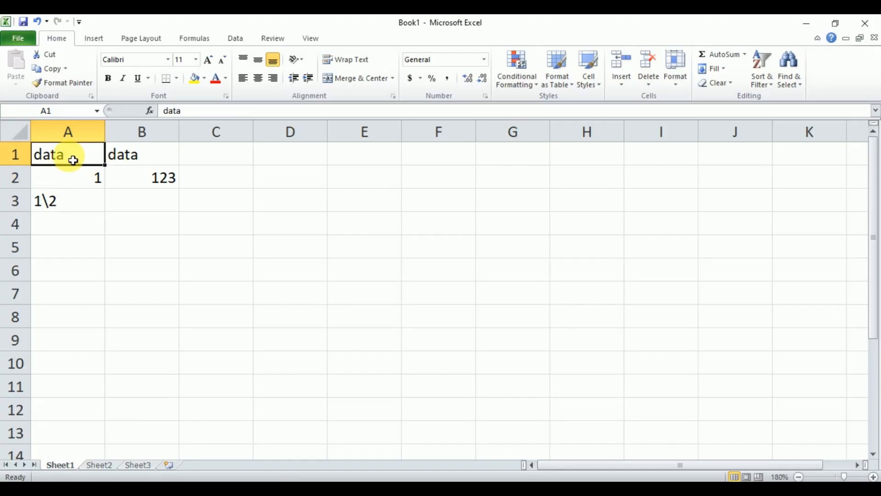
- Practise selecting cell ranges of different shapes: A1:B3, the whole of column A, A1:A3 and A1:B1
drag(98, 157, 144, 201)
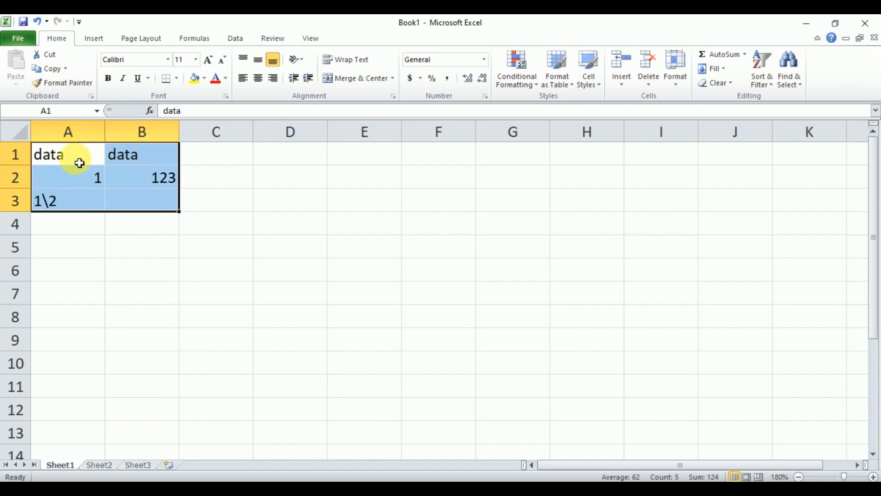
click(74, 138)
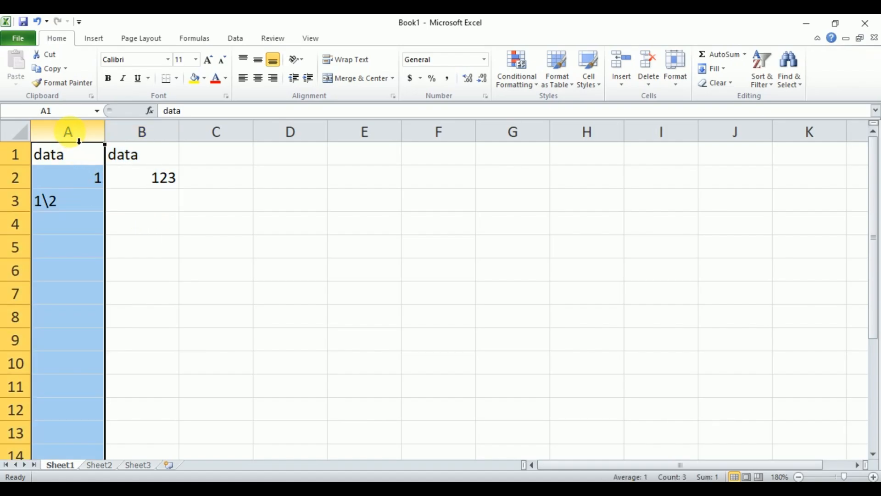
click(71, 156)
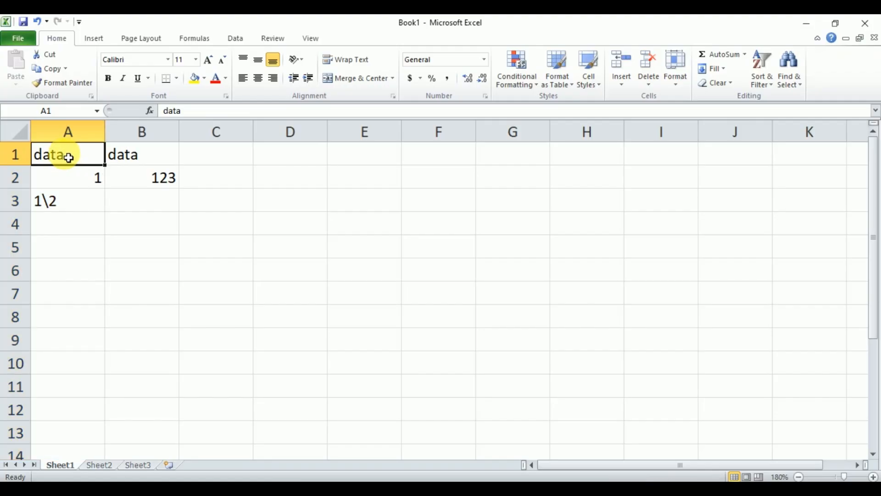
drag(64, 156, 51, 202)
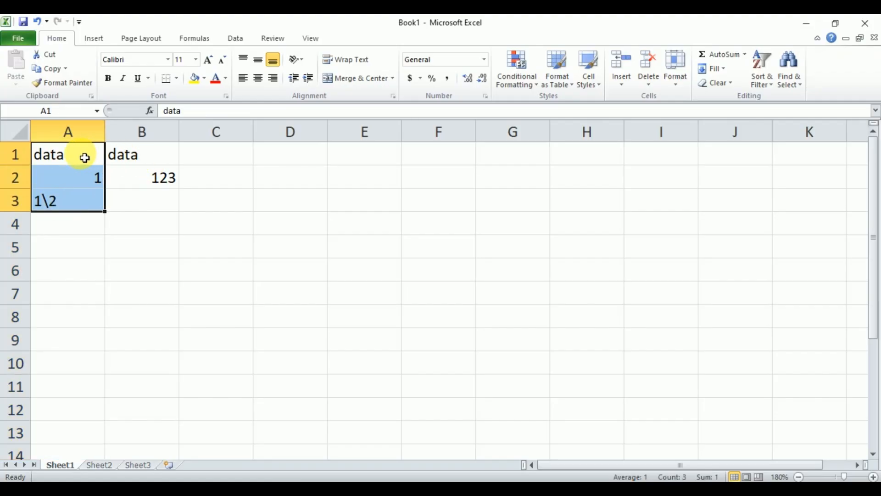
drag(69, 155, 126, 157)
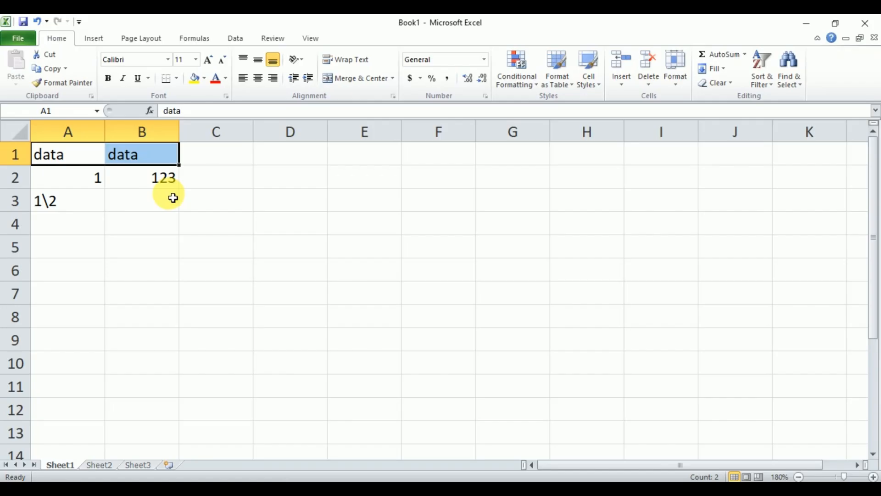
click(150, 224)
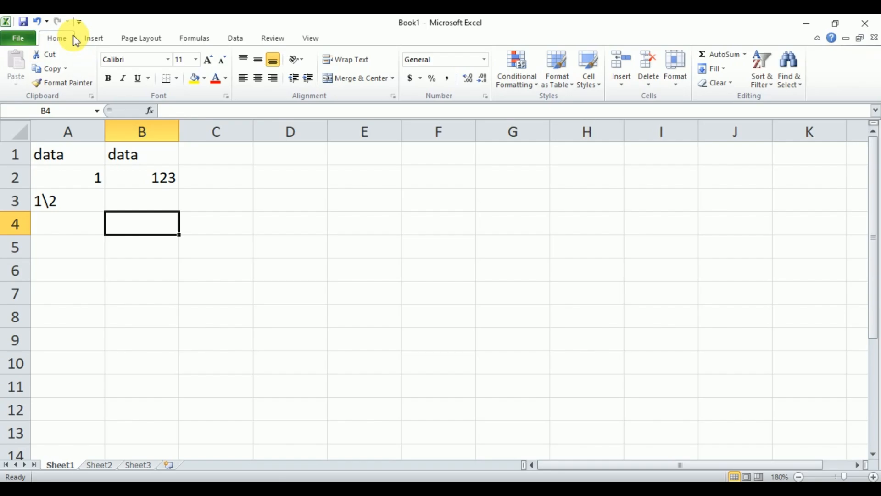
click(87, 202)
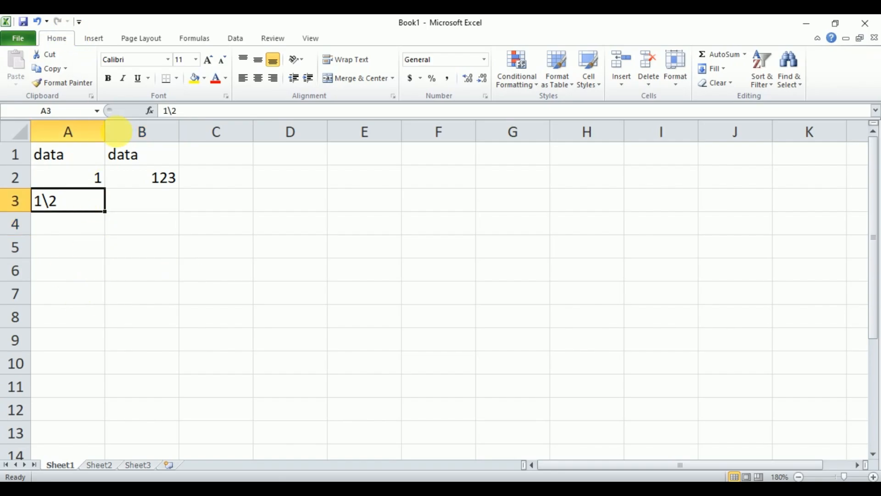
click(94, 37)
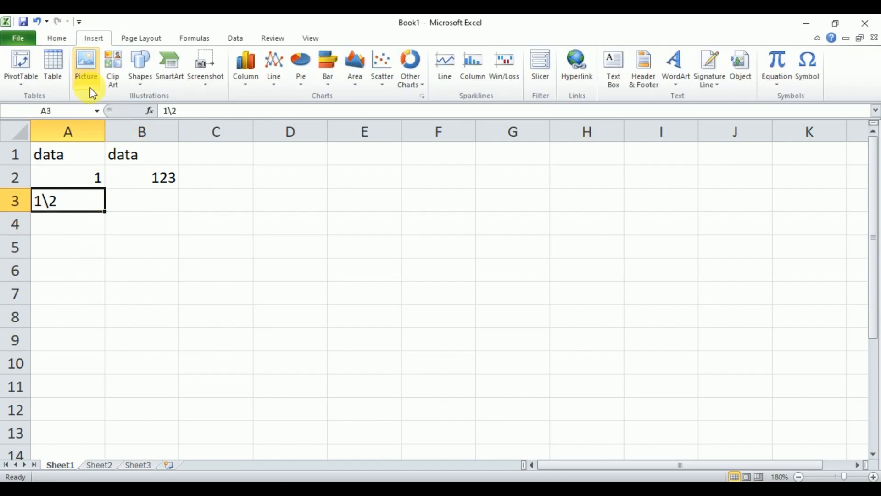
click(60, 38)
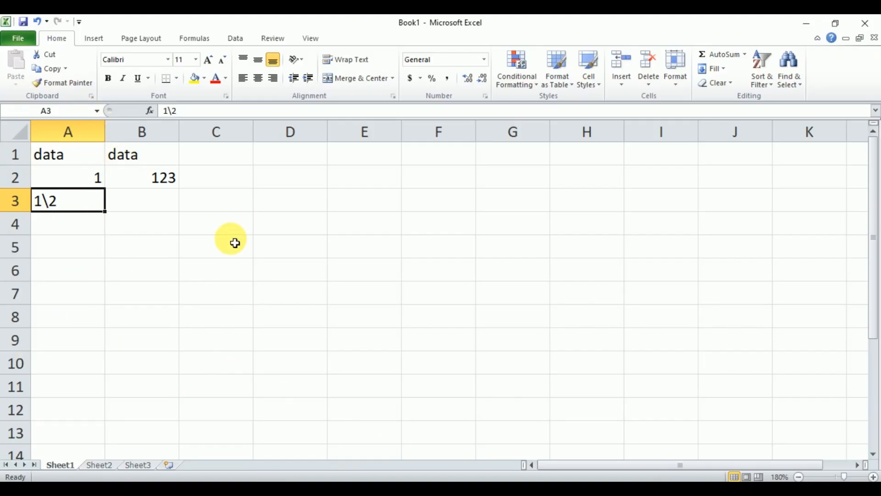
- Browse the available fonts for cell A1, previewing them on its text without applying one
click(87, 162)
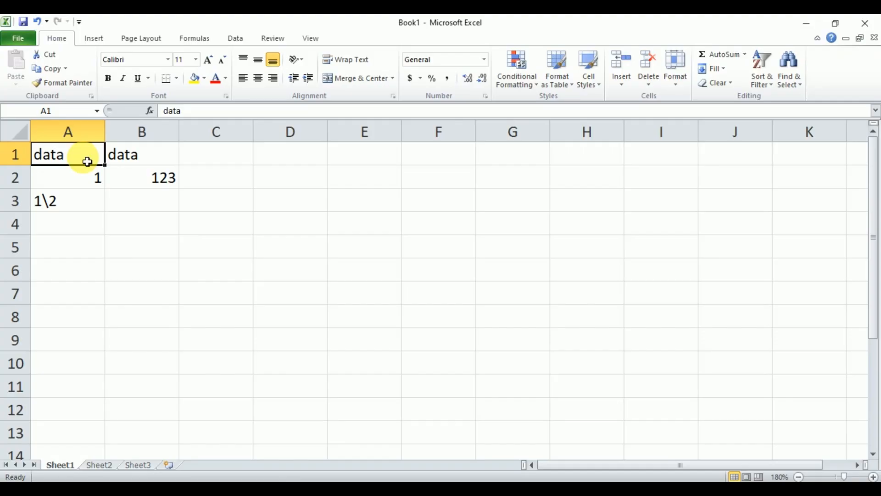
click(172, 59)
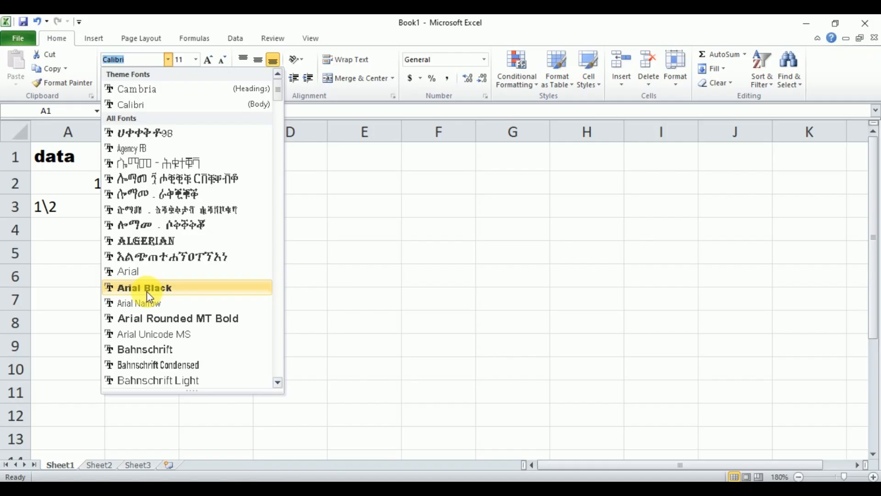
scroll(154, 364, down, 3)
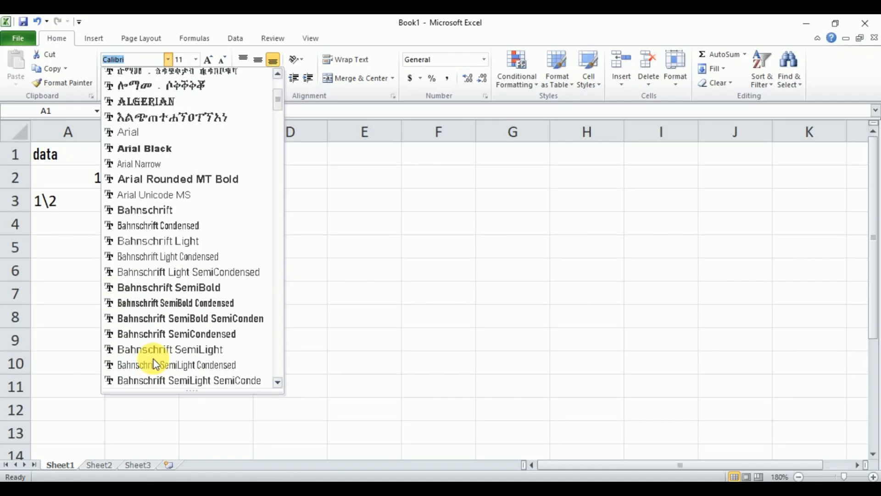
scroll(155, 364, down, 20)
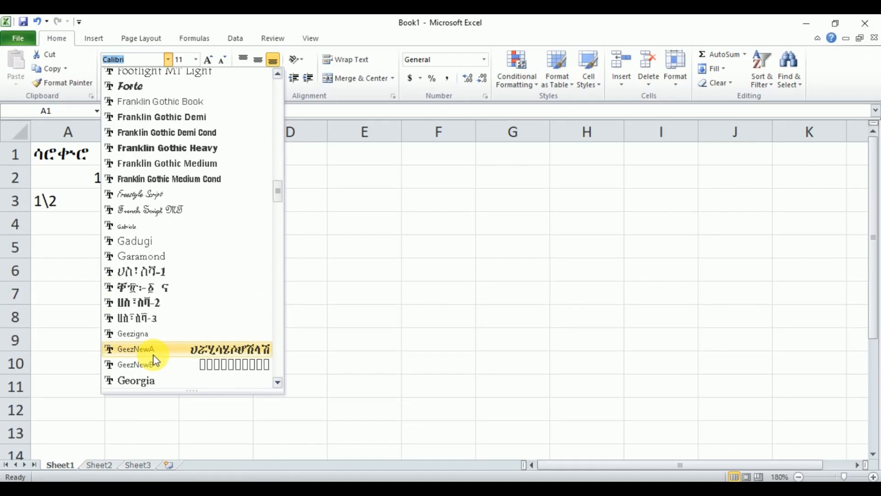
scroll(155, 356, down, 10)
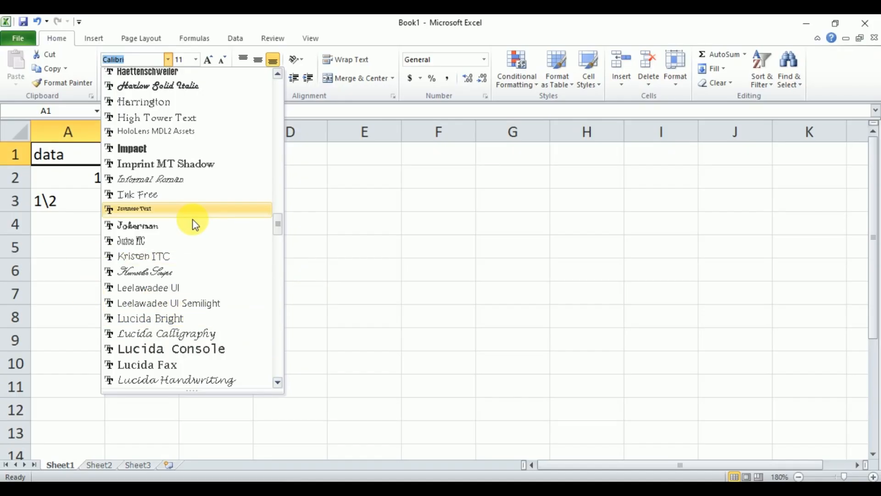
click(343, 215)
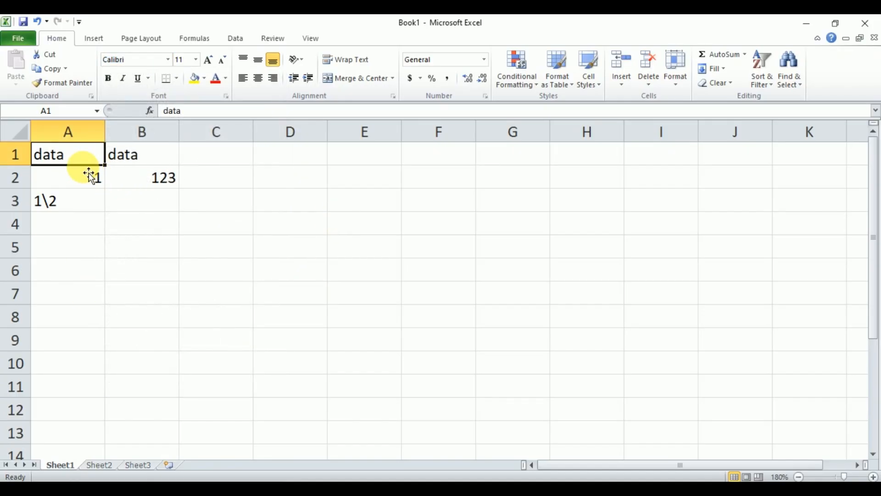
- Set the font size of the text in cell A1 to 24
click(95, 195)
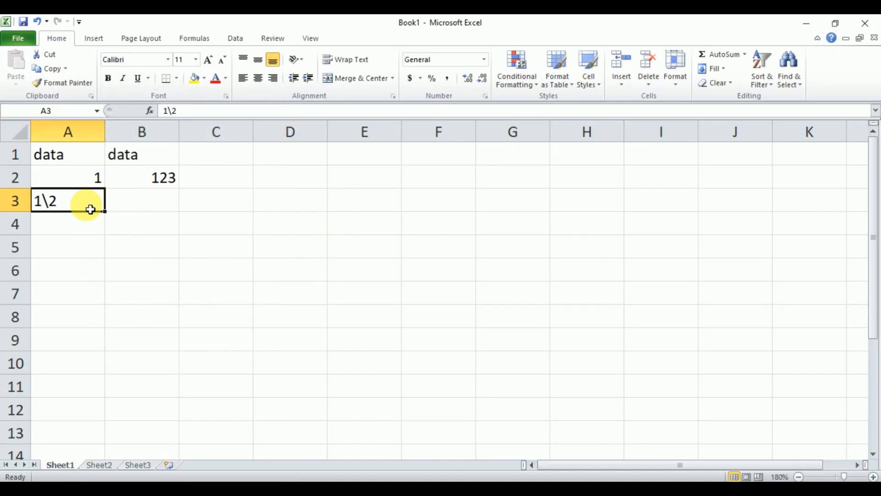
click(84, 160)
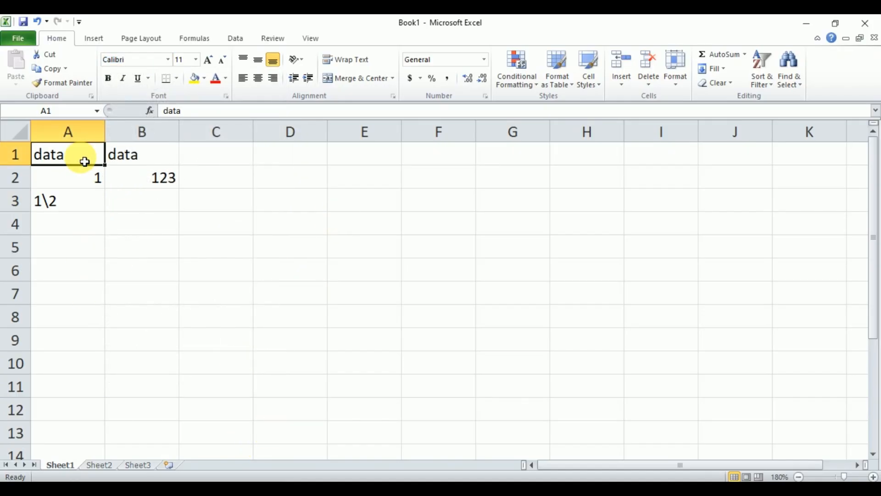
click(196, 59)
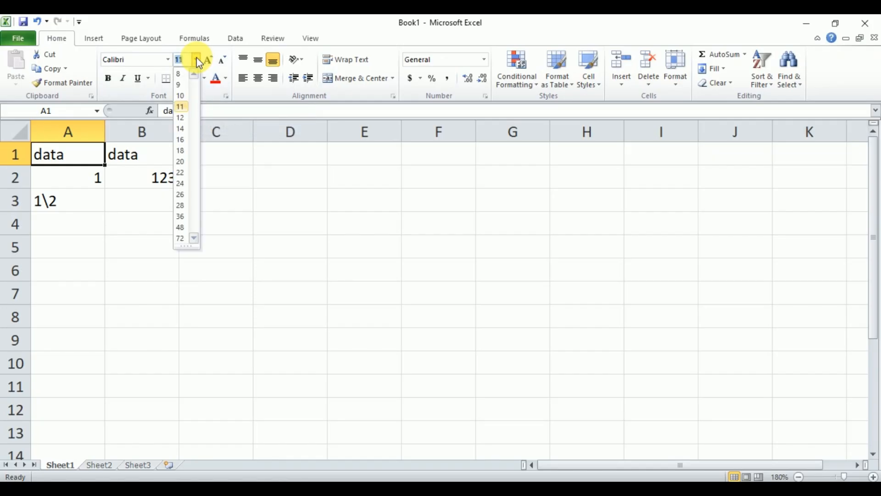
click(179, 184)
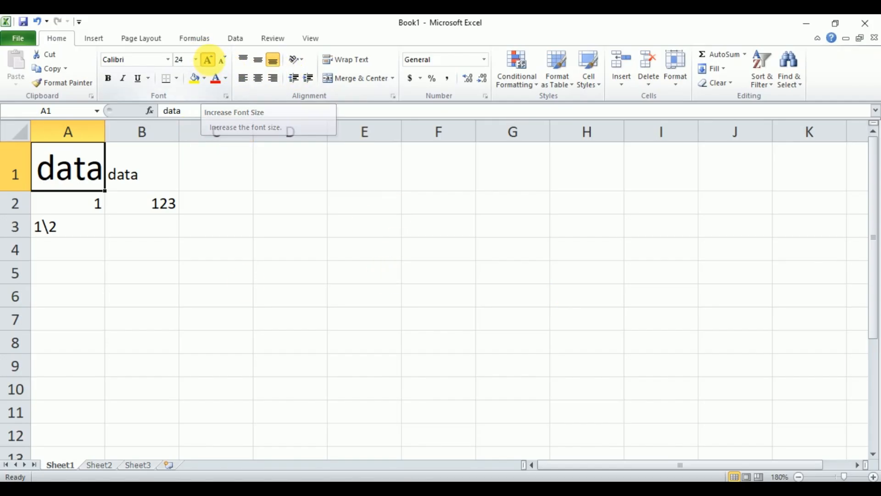
- Reduce the font size of cell A1 step by step to 14 and set it to 12
click(211, 65)
click(223, 62)
click(223, 62)
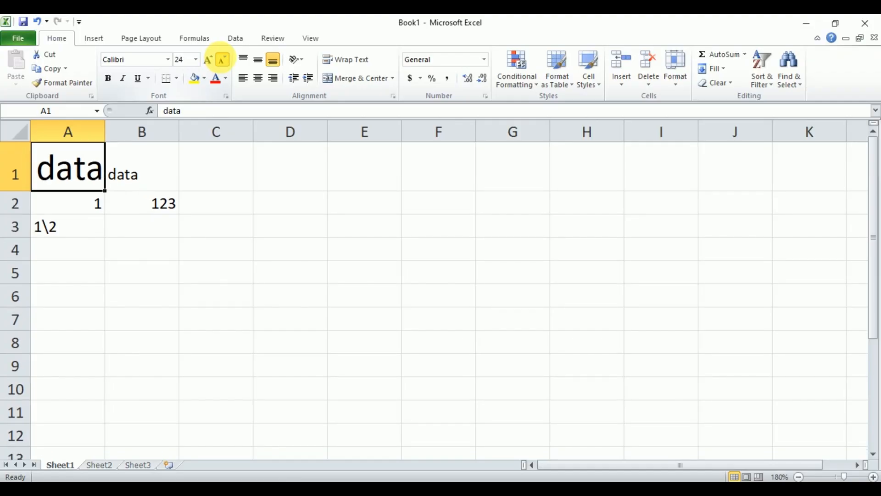
click(223, 63)
click(223, 63)
click(223, 63)
click(223, 63)
click(224, 63)
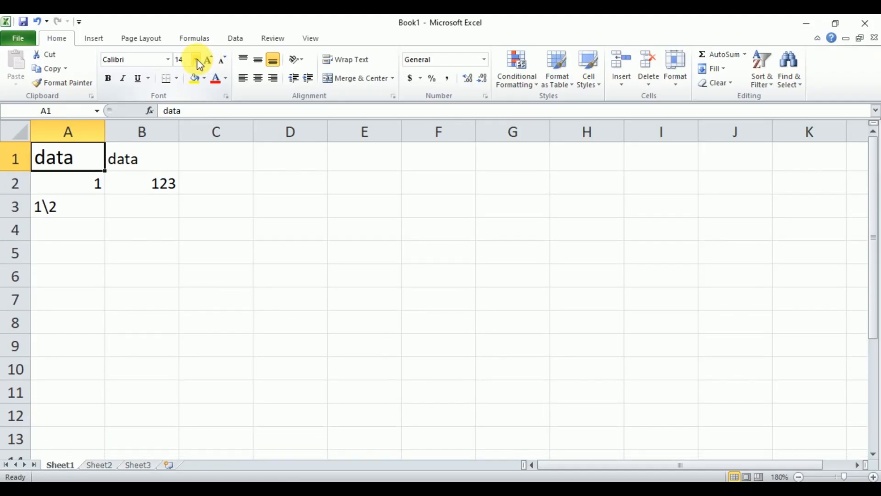
click(197, 60)
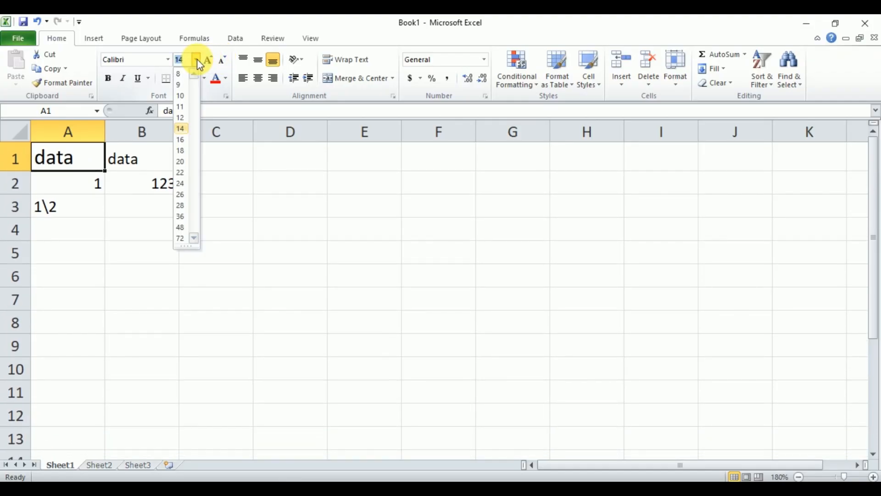
click(180, 118)
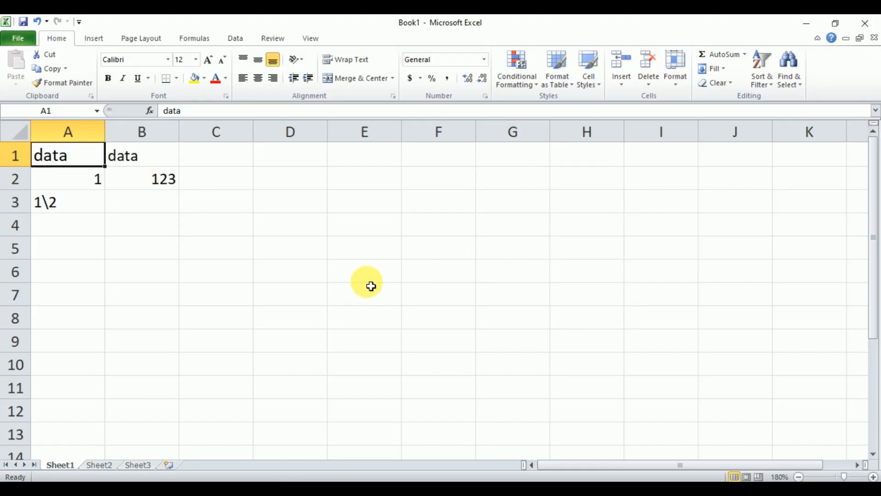
- Make the text in cell A1 bold, switching the bold formatting off and on again
click(79, 188)
click(79, 161)
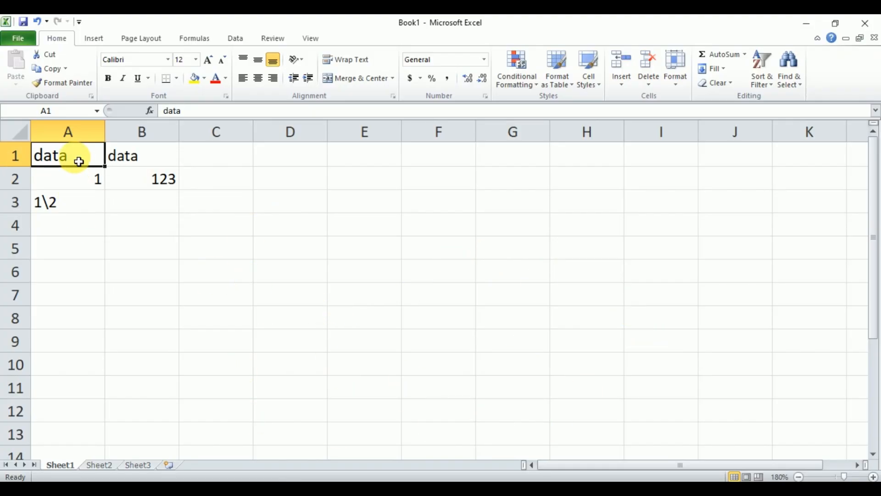
click(108, 79)
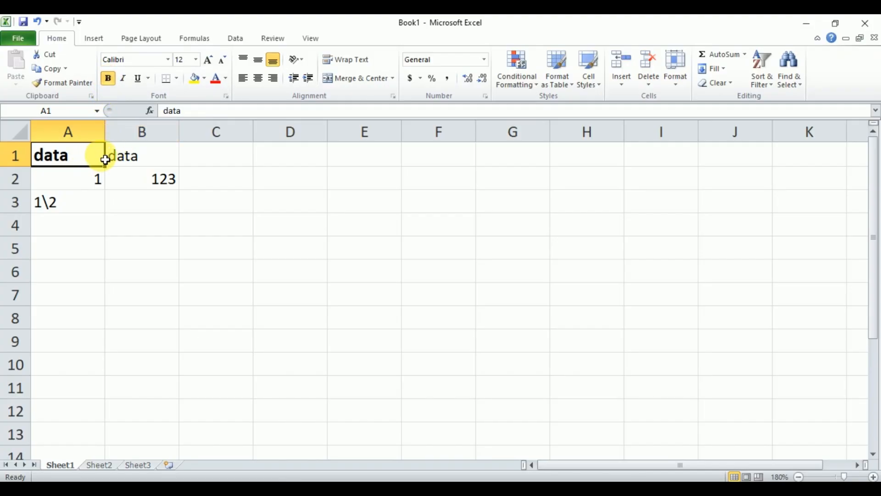
key(ctrl+b)
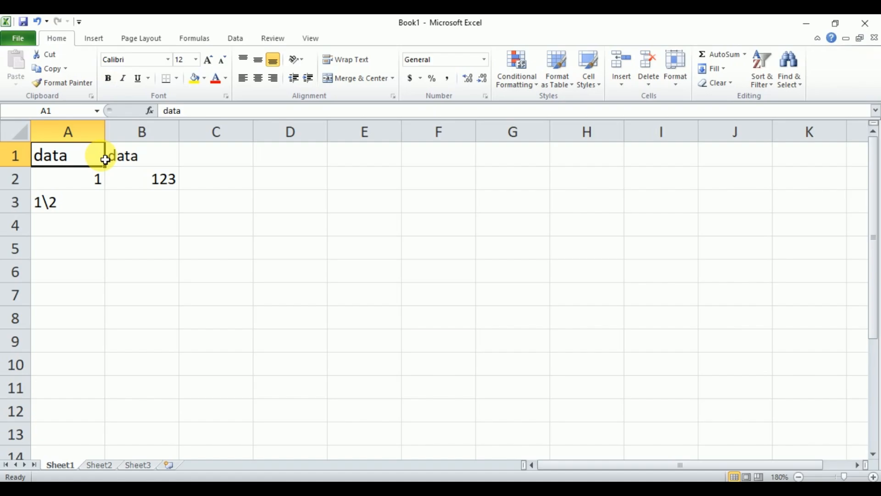
key(ctrl+b)
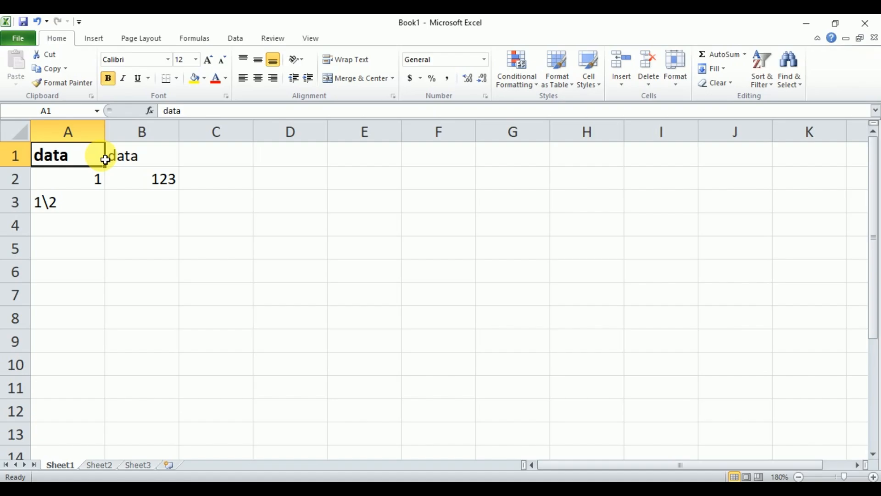
- Apply italic and underline formatting to the text in cell A1
click(121, 82)
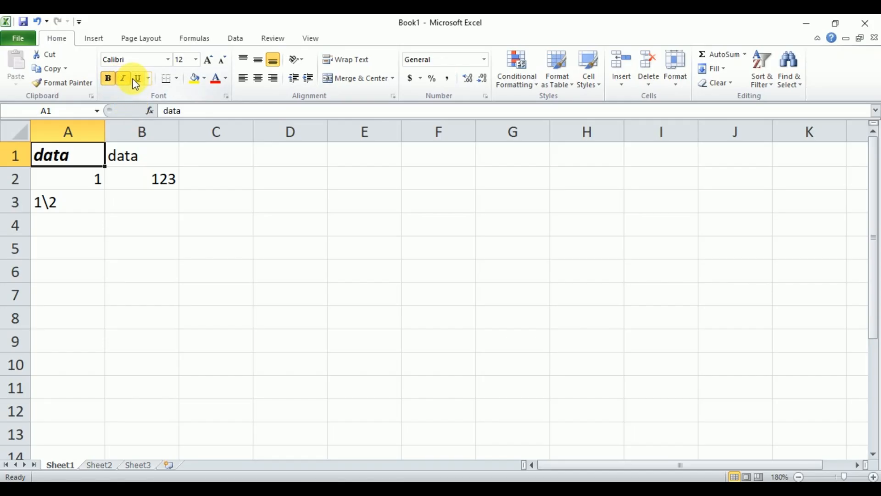
click(141, 82)
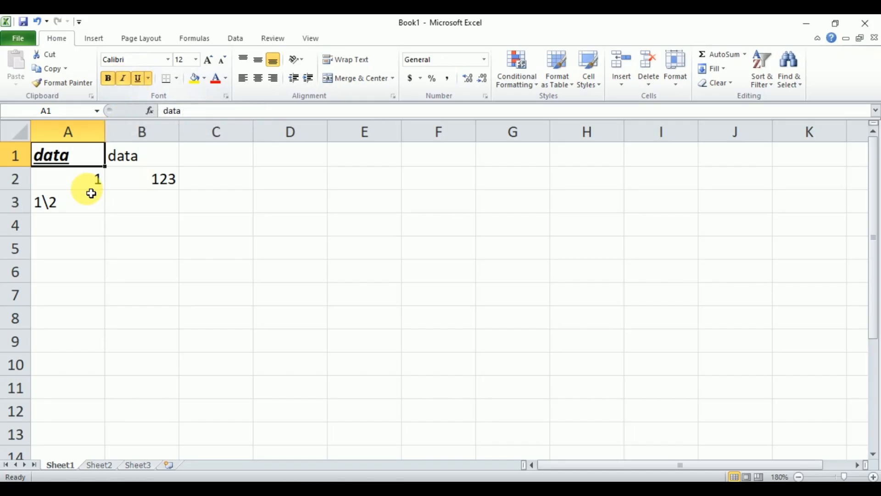
click(120, 163)
click(79, 161)
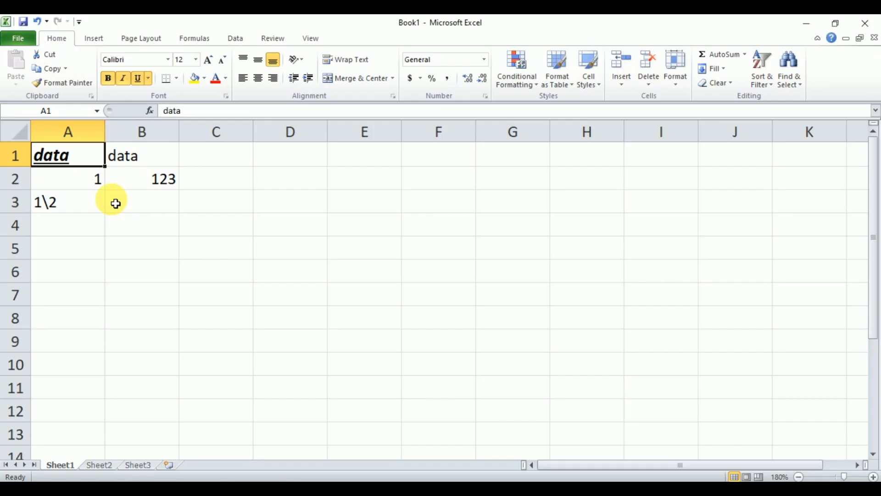
click(90, 183)
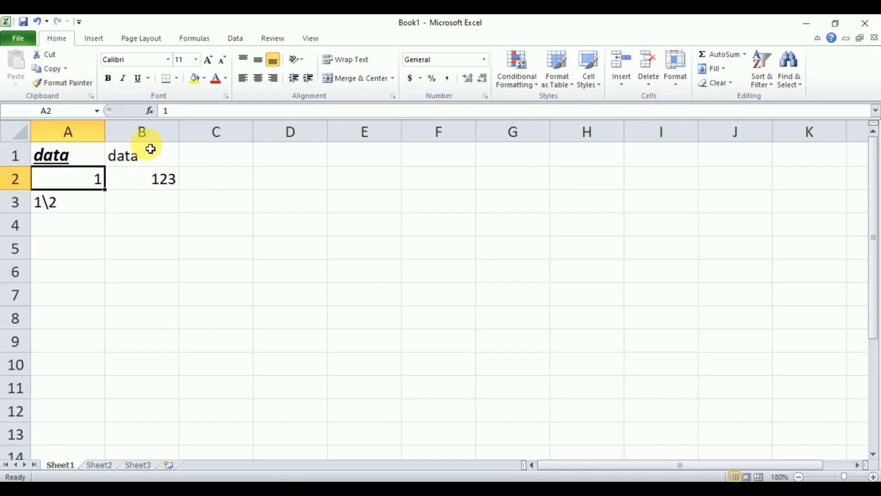
- Try red and yellow as the font color of the text in cell A1, and set it to light blue
click(82, 156)
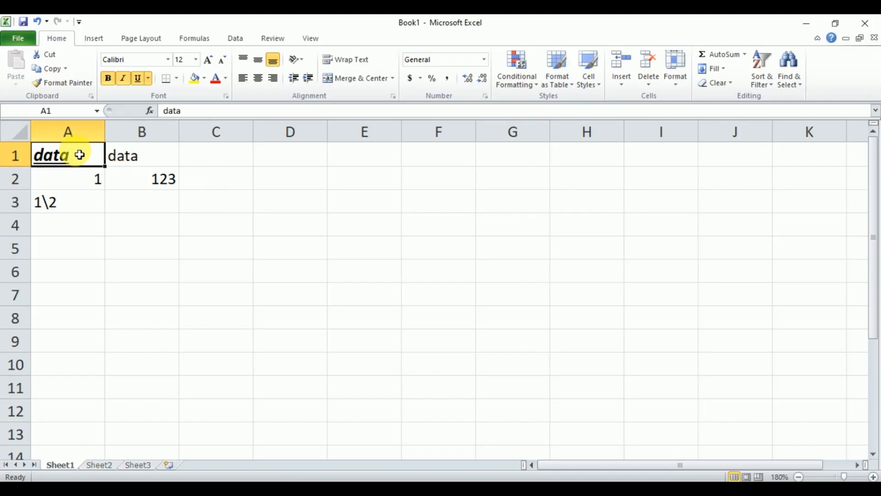
click(225, 79)
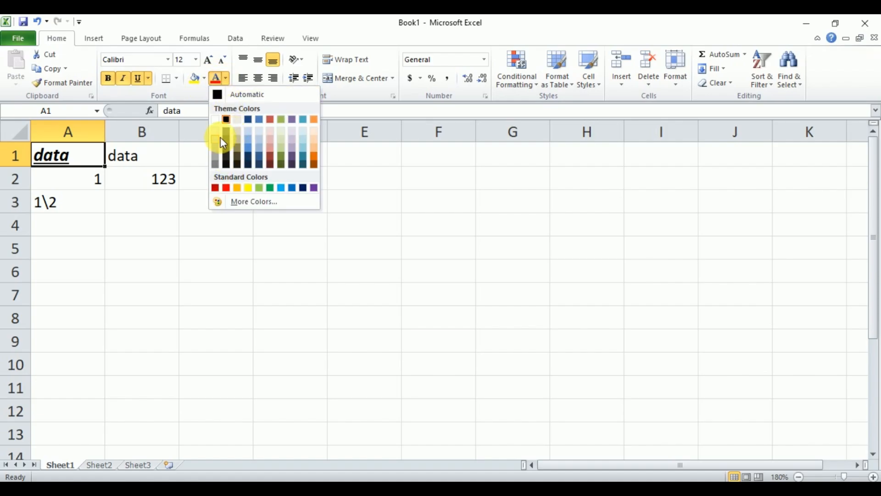
click(222, 188)
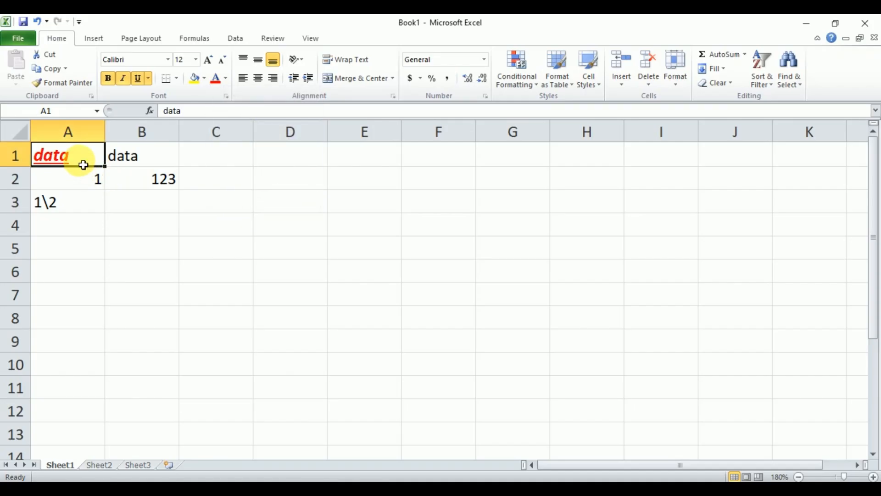
click(226, 79)
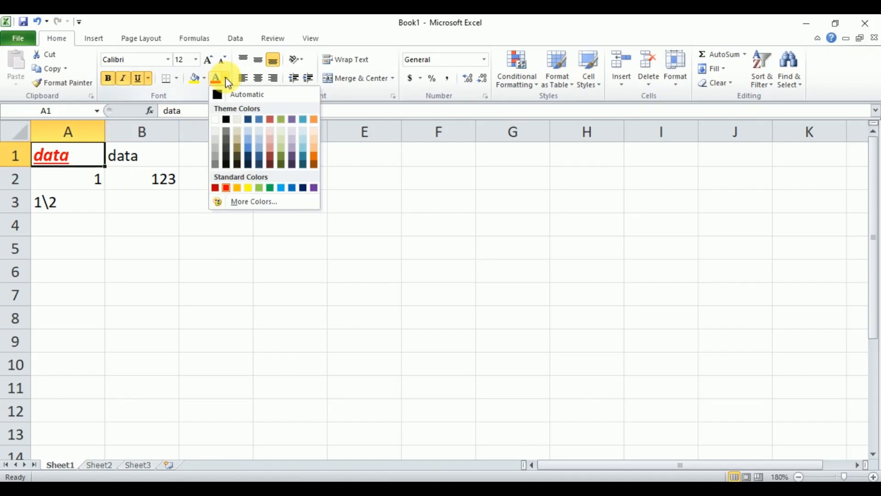
click(248, 188)
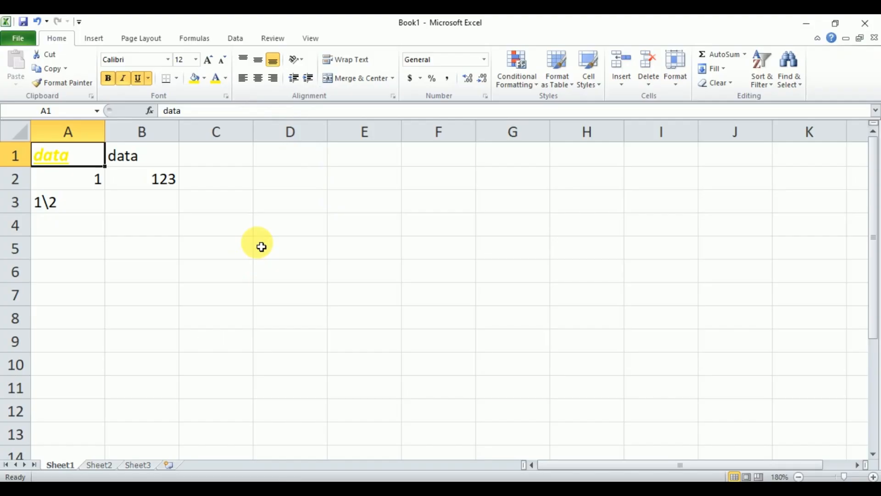
click(227, 83)
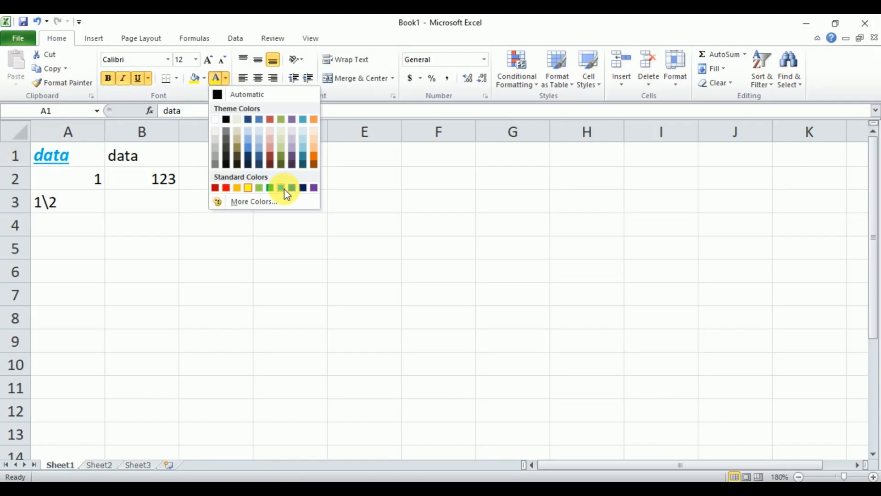
click(288, 188)
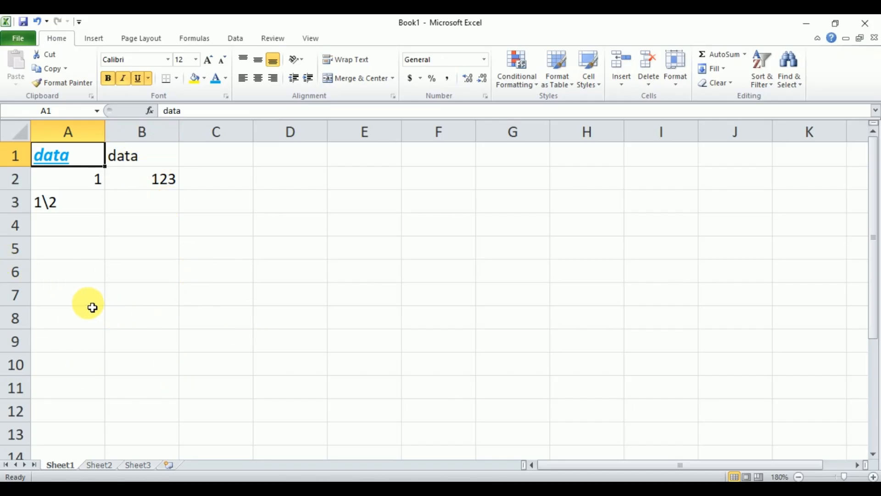
click(79, 181)
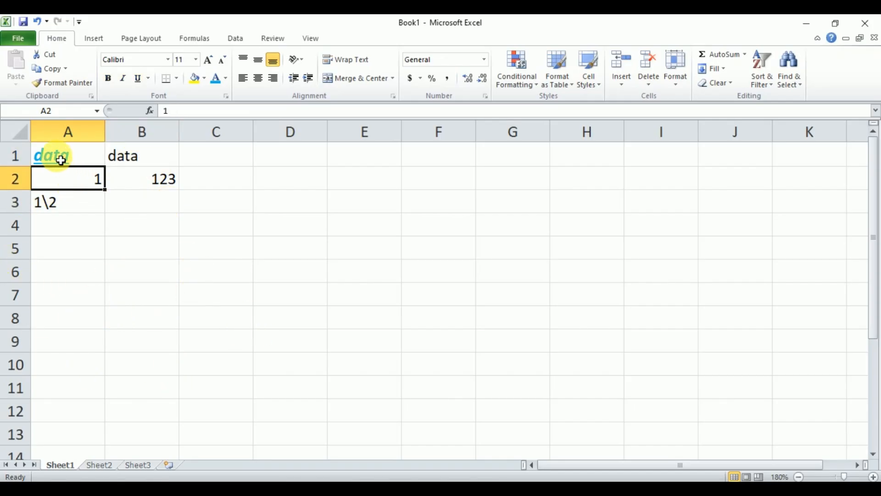
- Try a near-black and a dark blue fill on cell A1, and set its fill to the red theme color
click(61, 160)
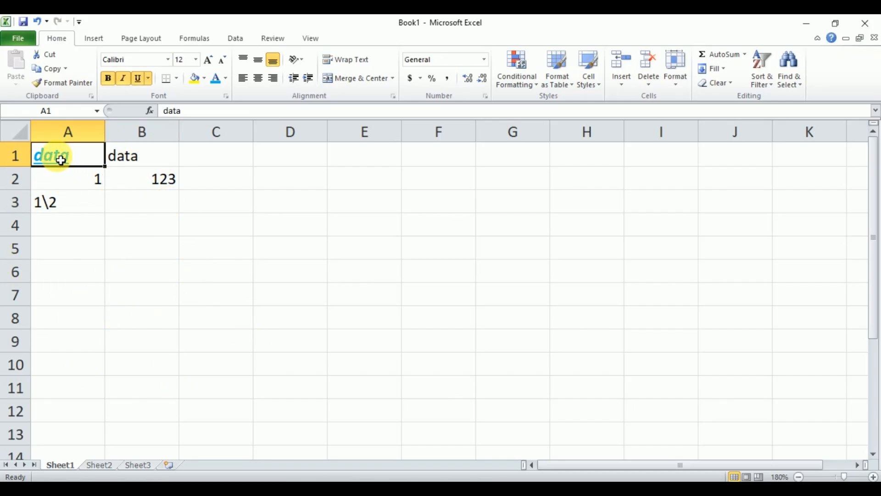
click(205, 78)
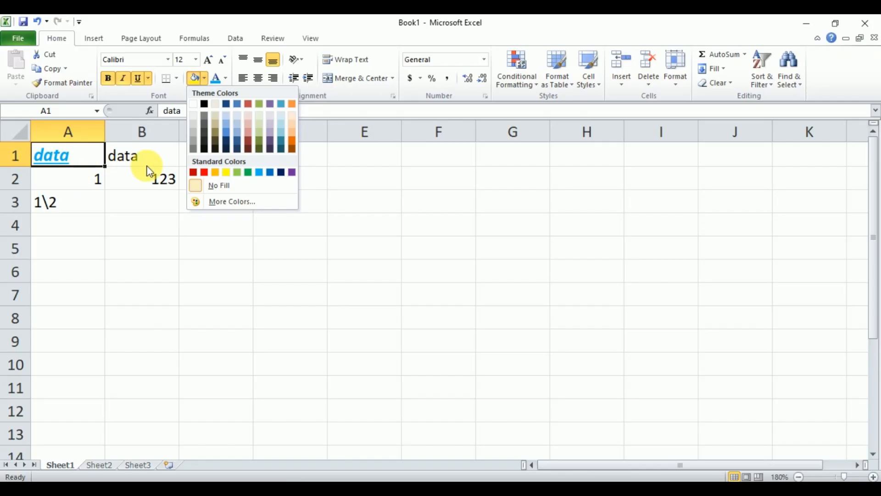
click(207, 148)
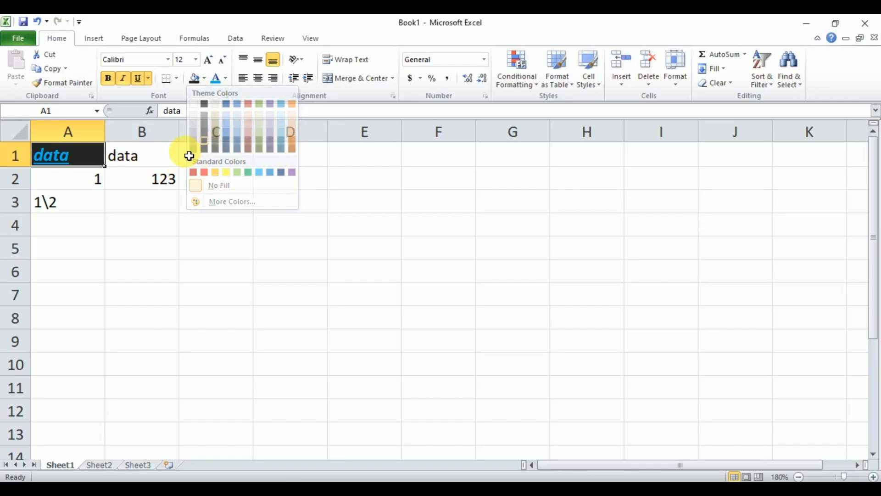
click(71, 180)
click(74, 162)
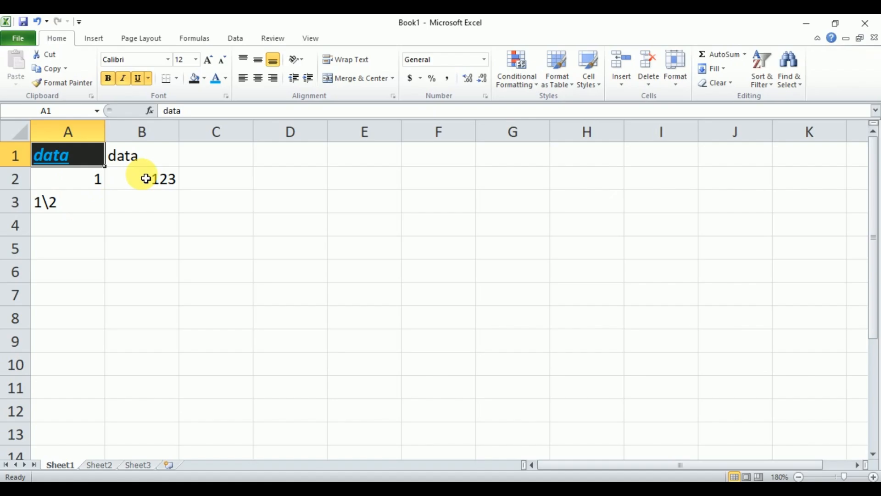
click(205, 83)
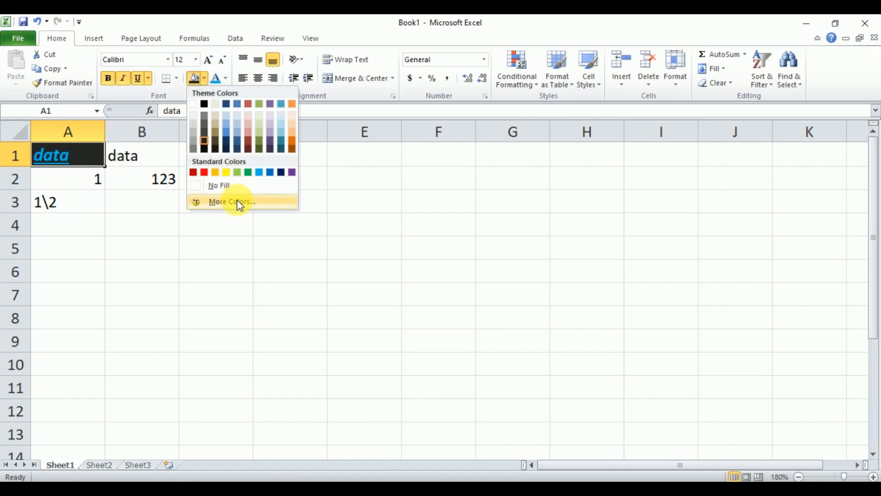
click(279, 173)
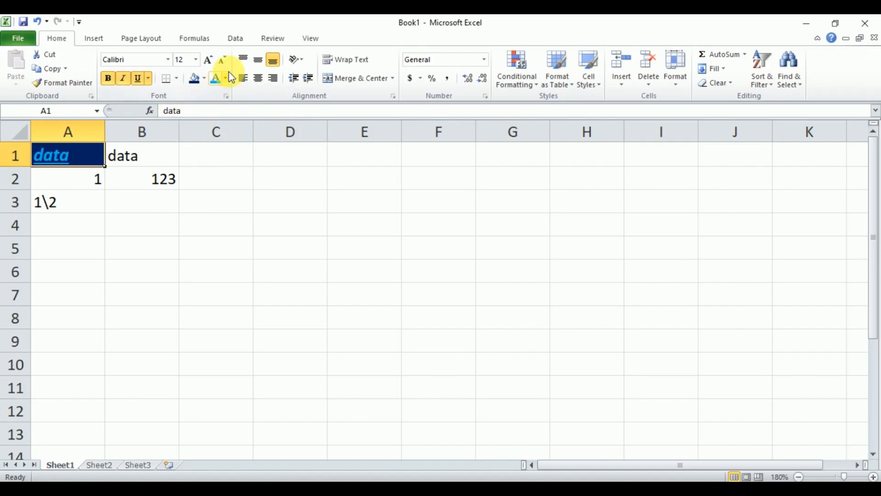
click(204, 79)
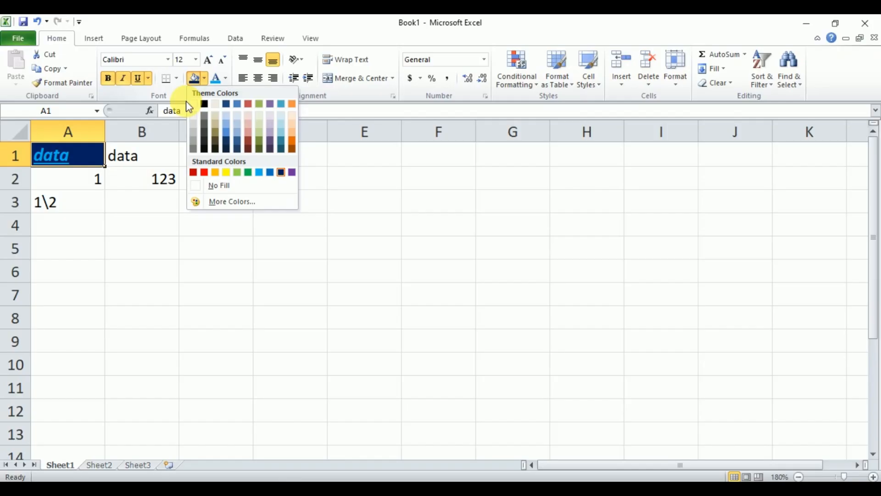
click(247, 104)
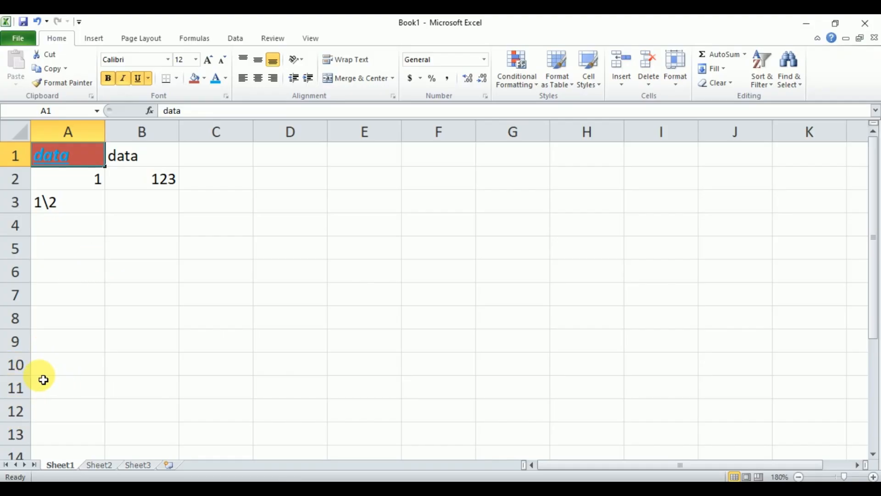
click(75, 201)
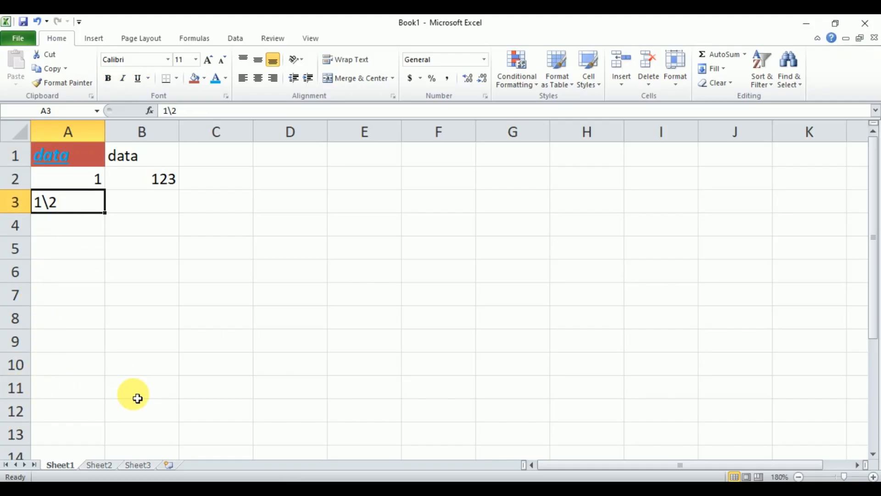
- Set cell A1 to No Border and apply a Thick Box Border around it
click(84, 160)
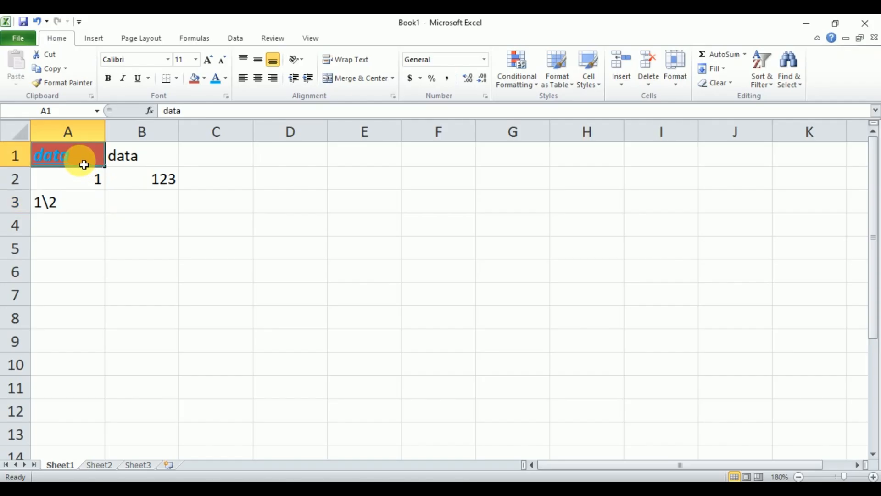
click(177, 79)
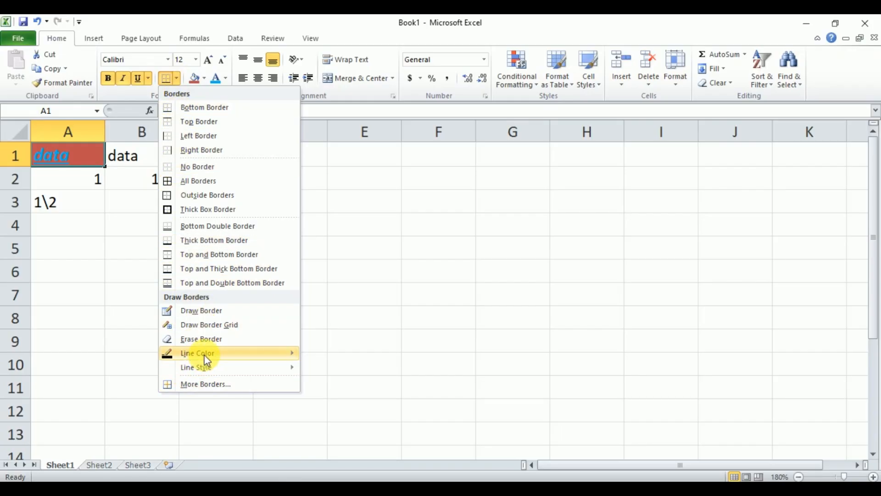
mouse_move(205, 359)
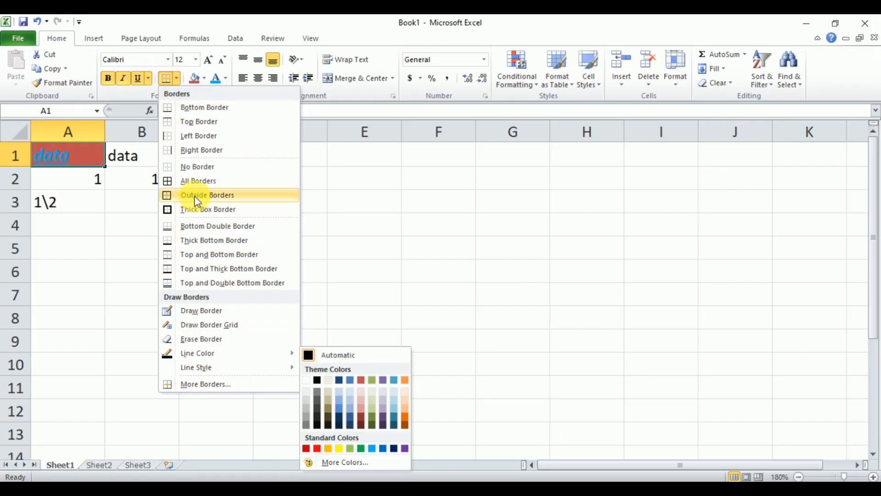
click(199, 167)
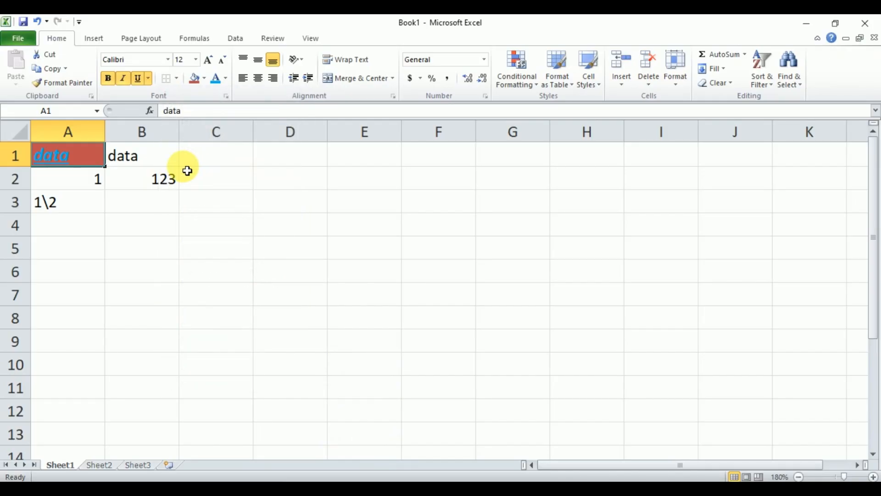
click(179, 77)
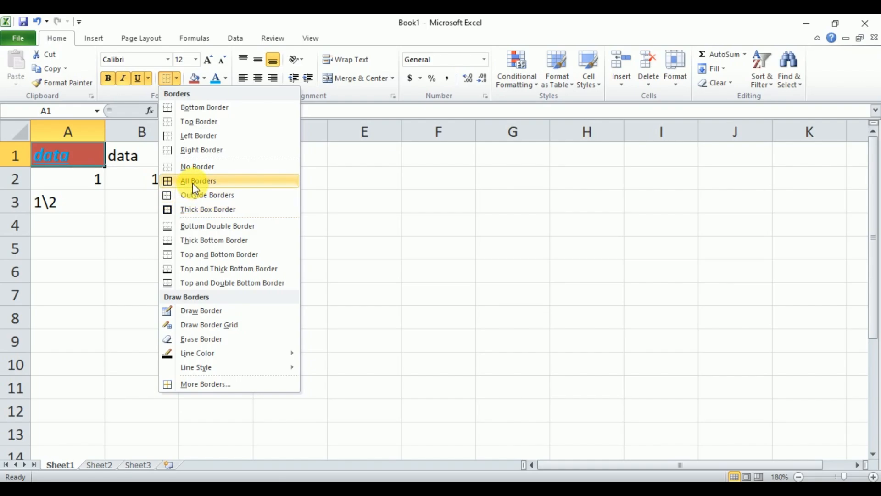
click(185, 211)
click(130, 248)
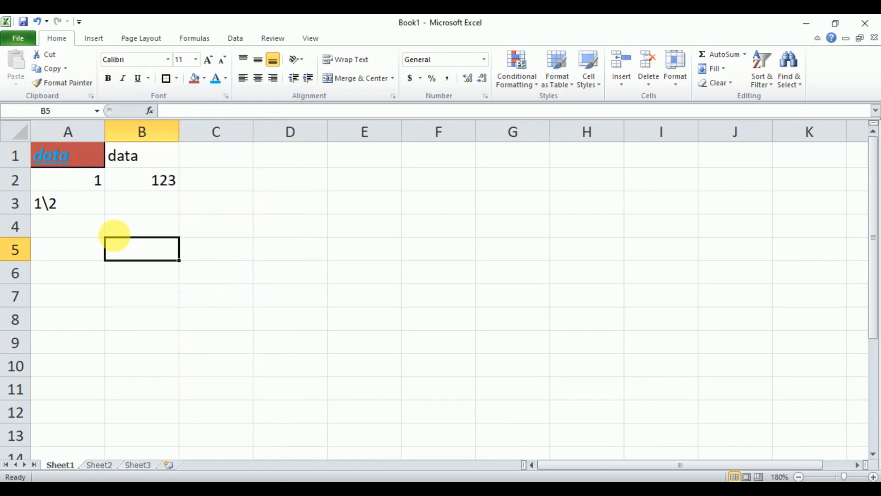
- Remove the thick box border from cell A1 with the No Border option
click(68, 157)
click(177, 78)
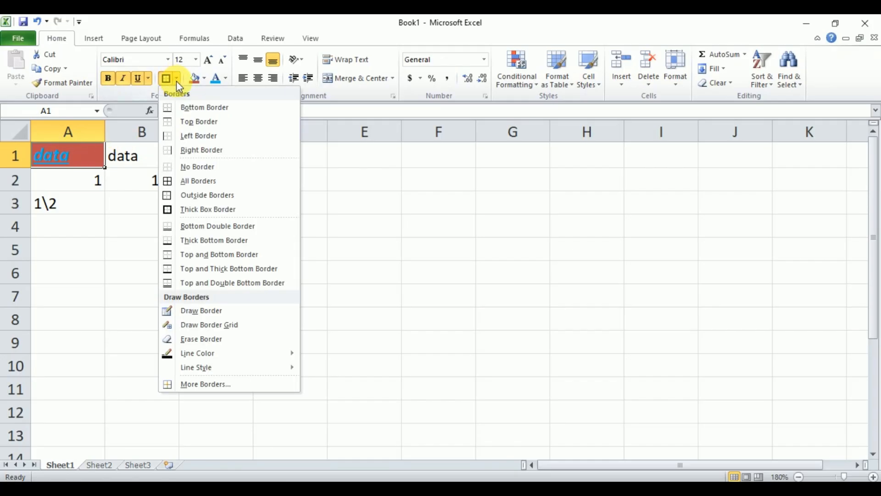
click(190, 166)
click(115, 246)
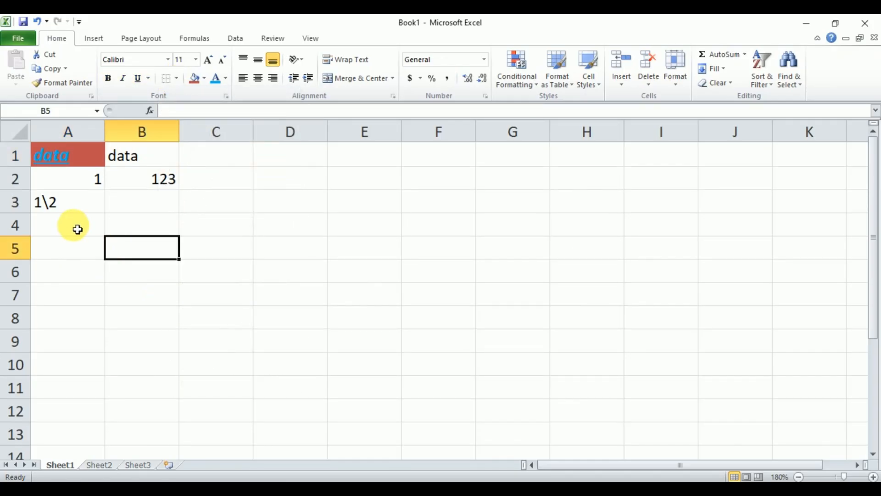
- Apply Outside Borders around the cell range A1:B3
drag(75, 161, 147, 202)
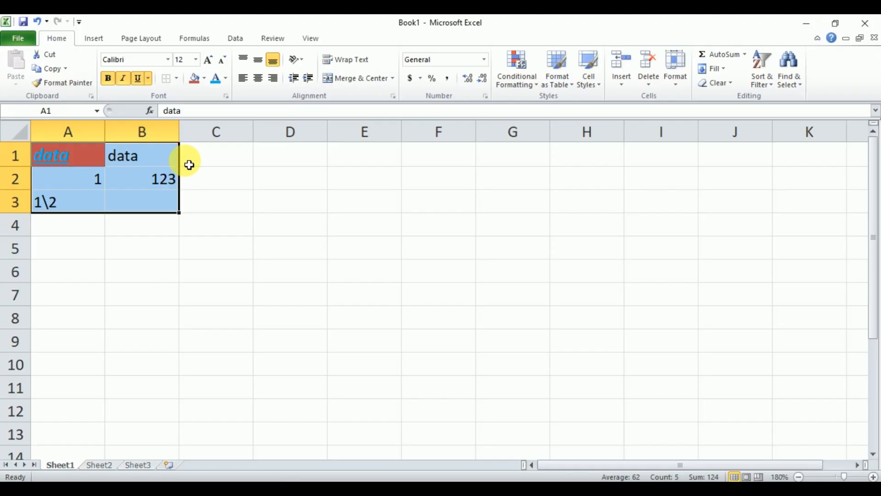
click(177, 79)
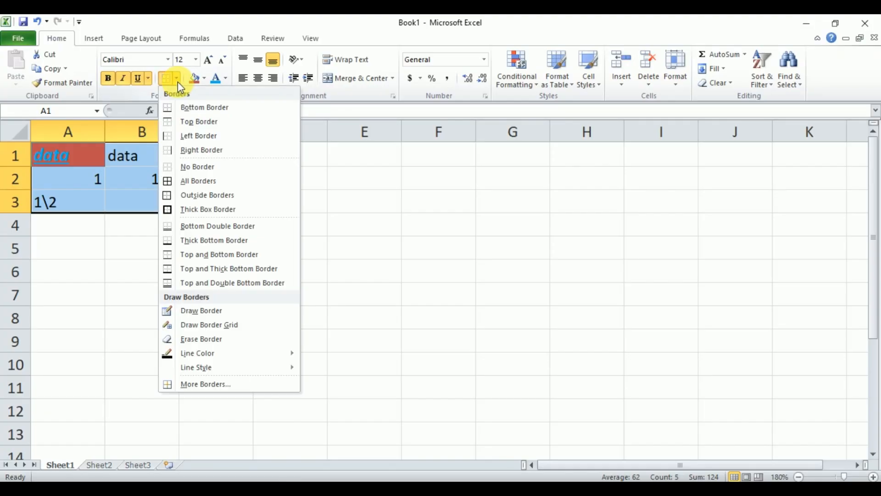
click(197, 196)
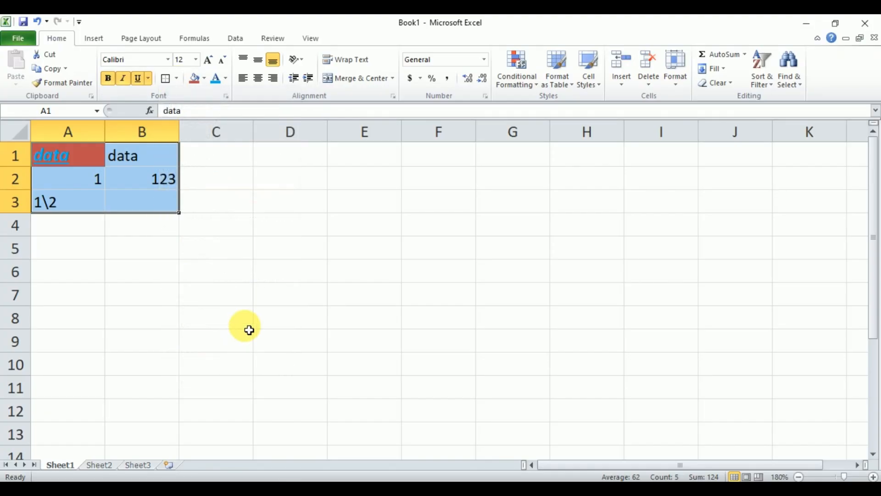
click(177, 248)
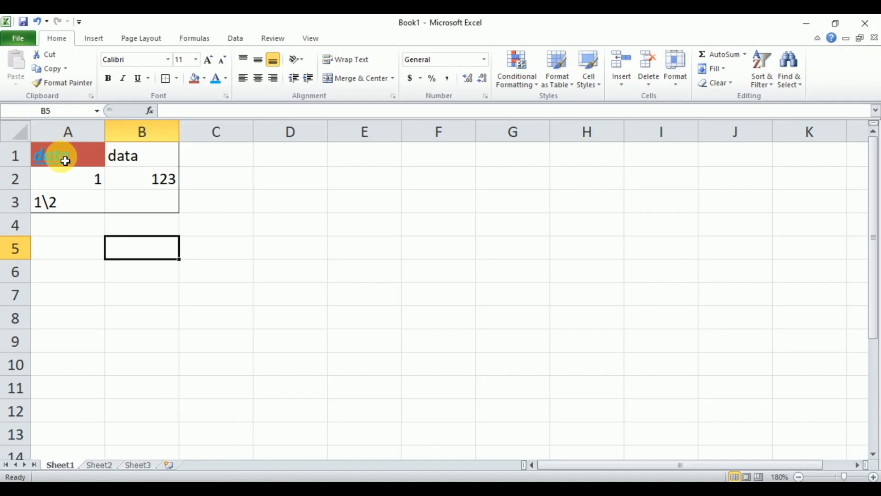
- Apply a Thick Box Border around the cell range A1:B3
drag(63, 158, 154, 204)
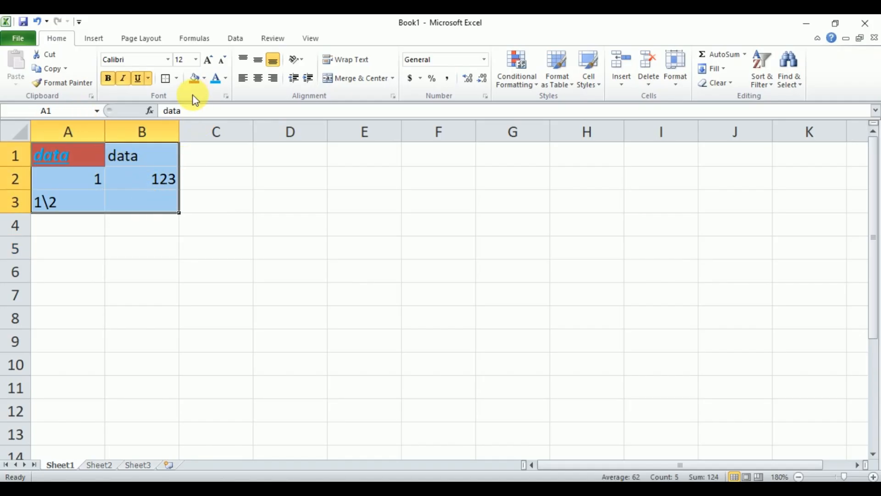
click(177, 78)
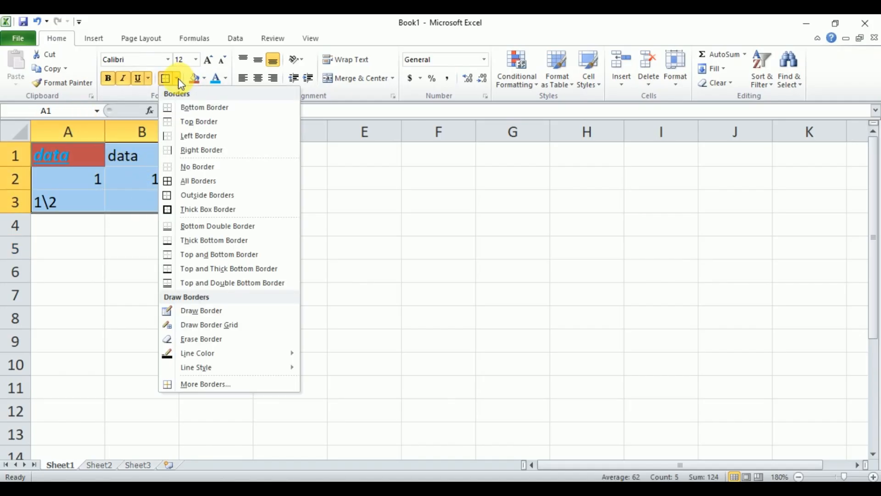
click(193, 210)
click(129, 231)
click(122, 248)
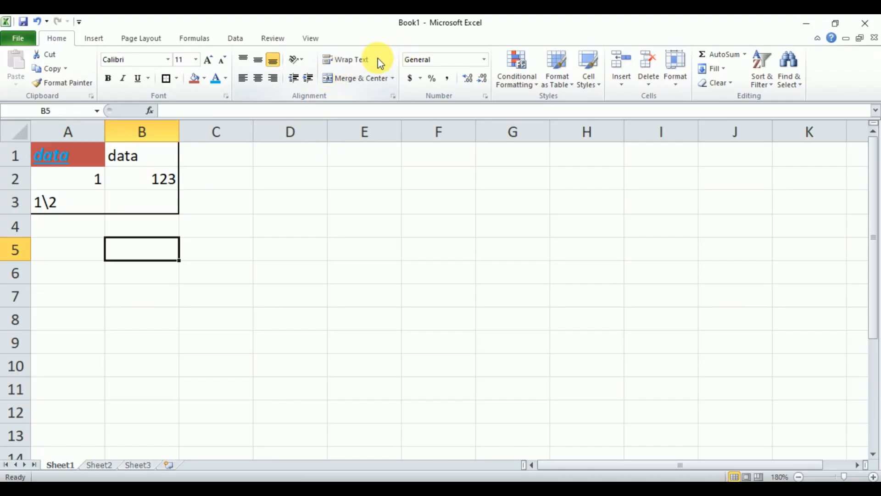
- Set the number format of cell A1 to Number
click(71, 159)
click(485, 59)
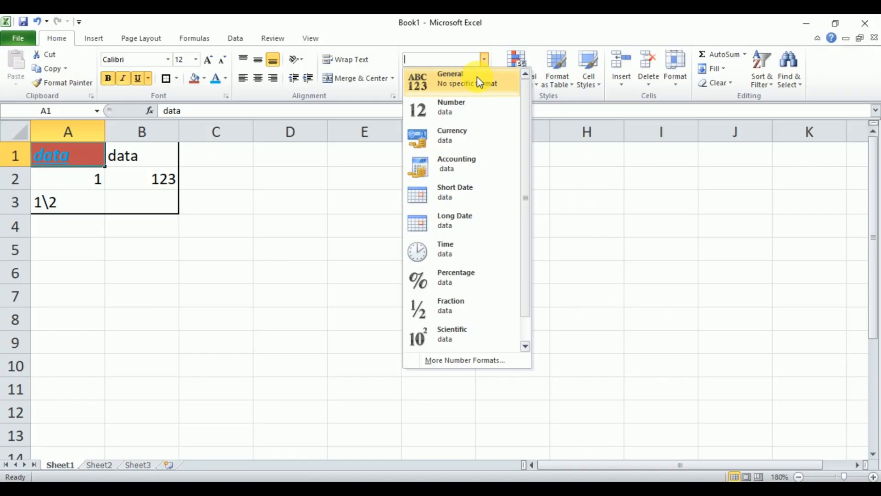
click(460, 110)
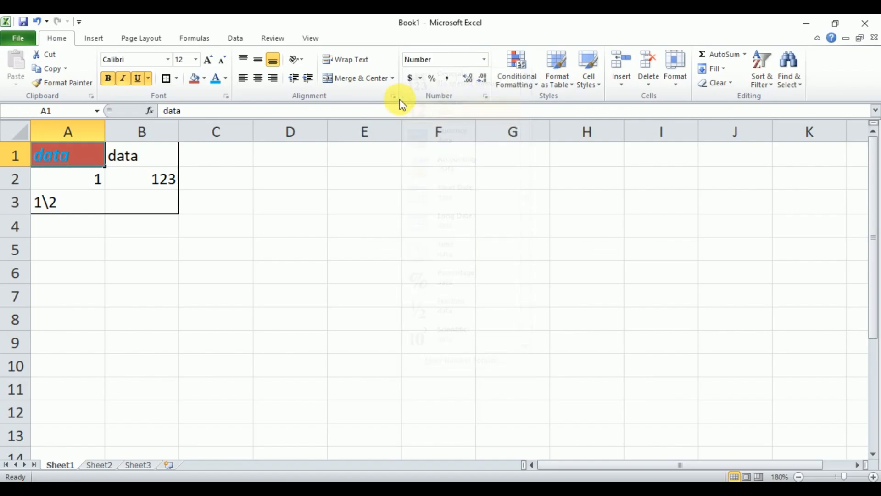
click(92, 183)
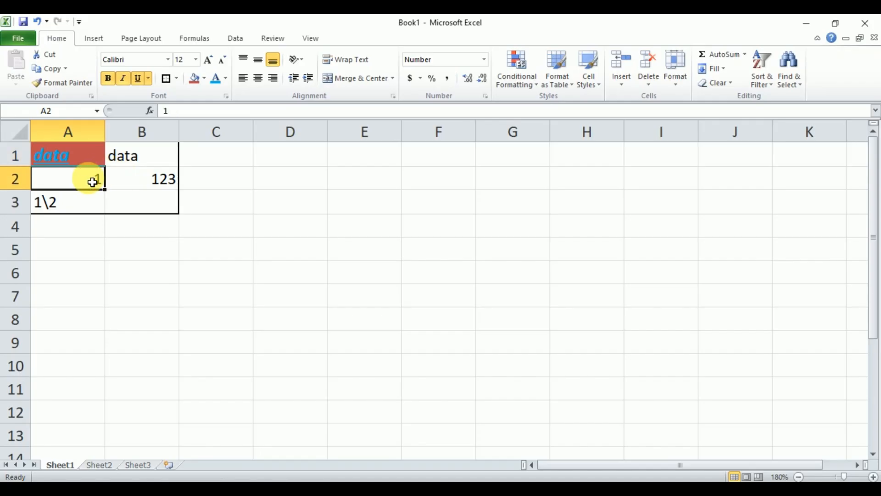
- Apply the Number format to cell A2, followed by the Currency format
click(485, 62)
click(461, 105)
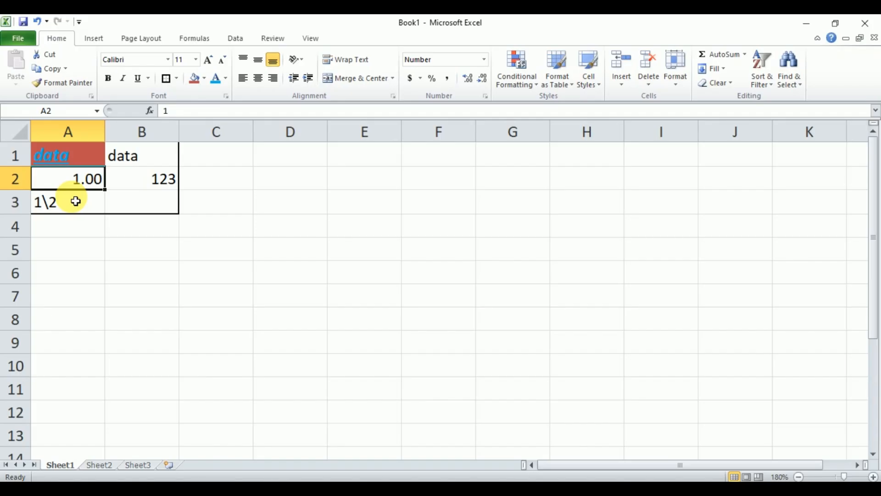
click(485, 60)
click(450, 140)
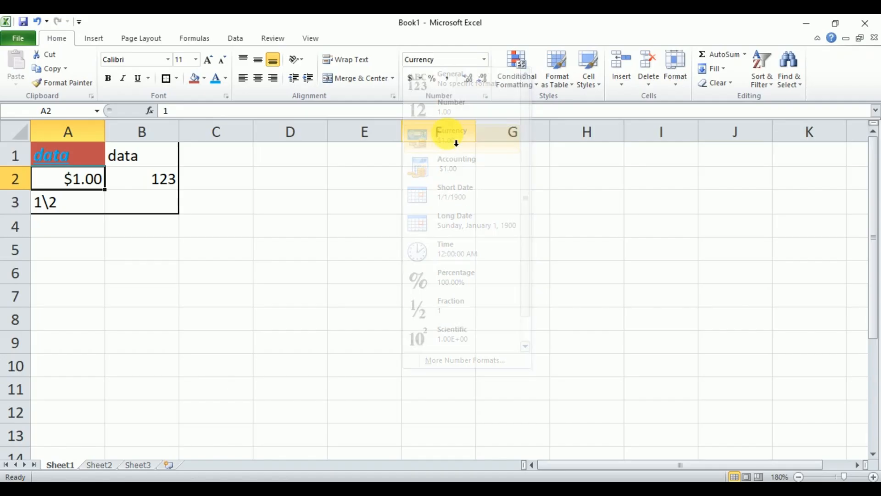
- Apply the Accounting format to cell A2, followed by the Short Date format
click(484, 60)
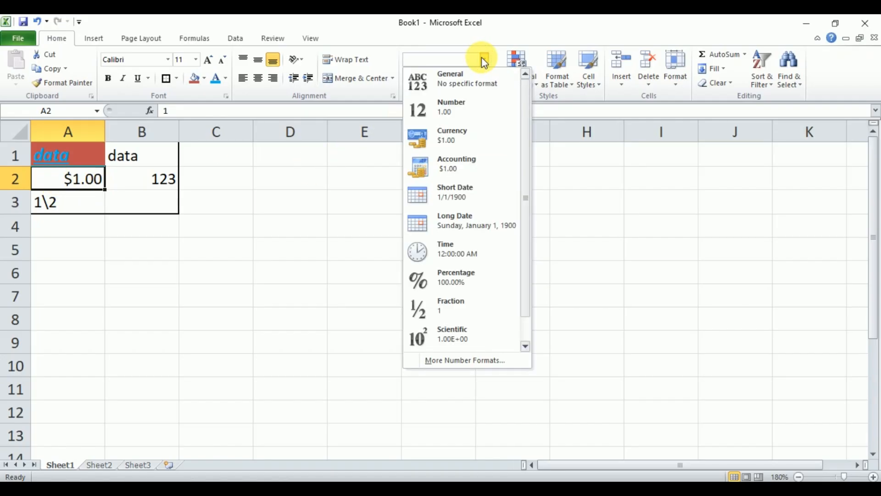
click(450, 166)
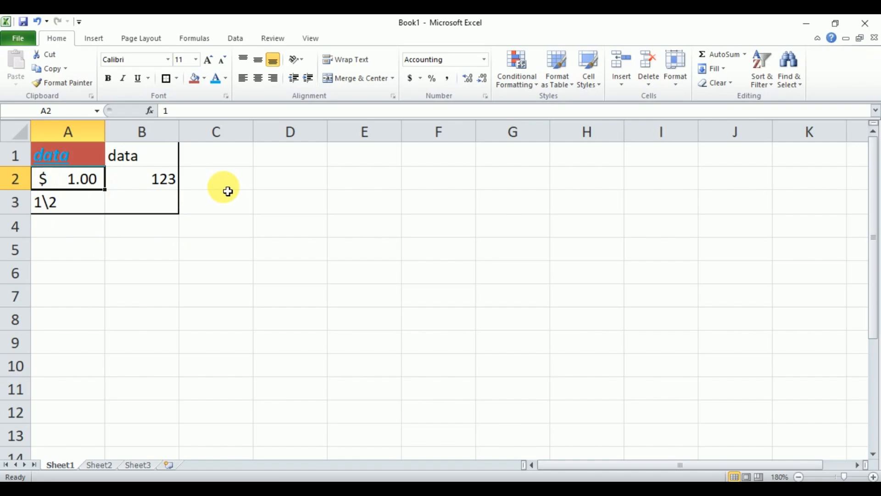
click(483, 60)
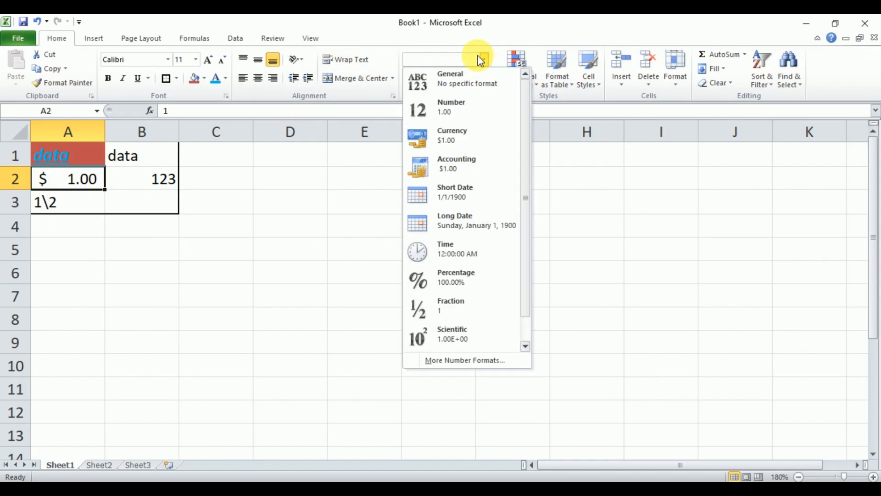
click(453, 200)
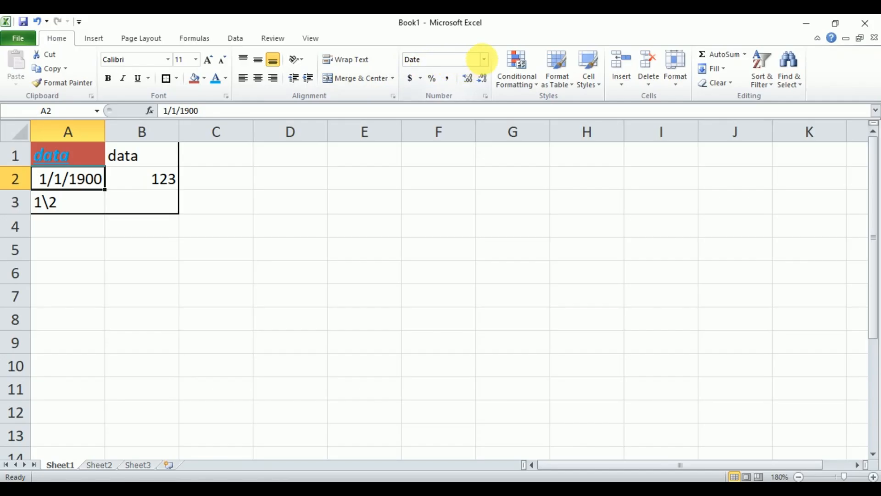
- Apply the Long Date format to cell A2, followed by the Percentage format
click(483, 60)
click(466, 225)
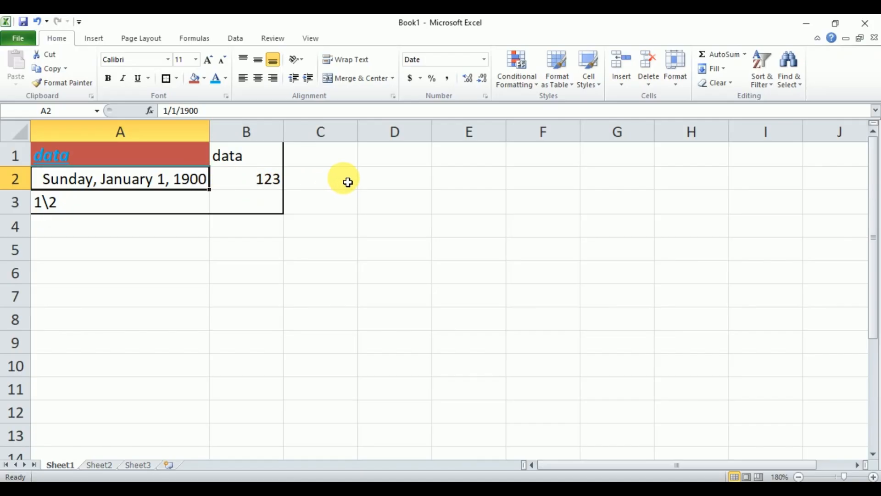
click(485, 59)
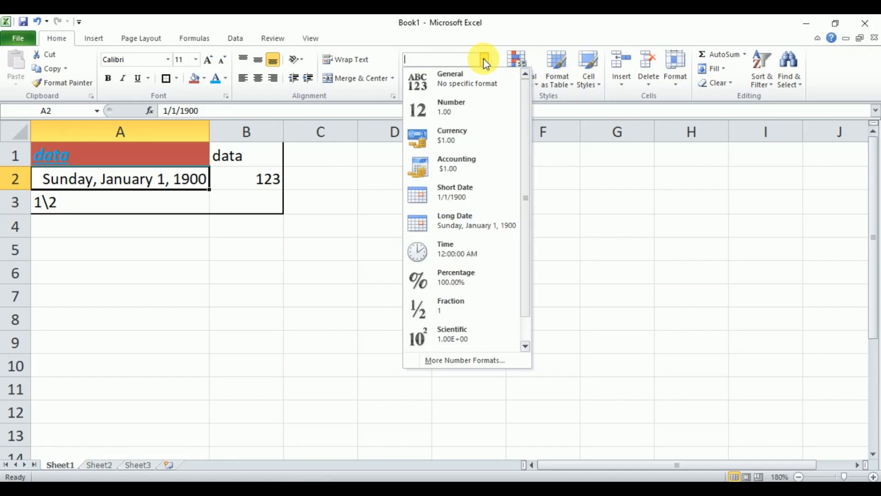
click(451, 278)
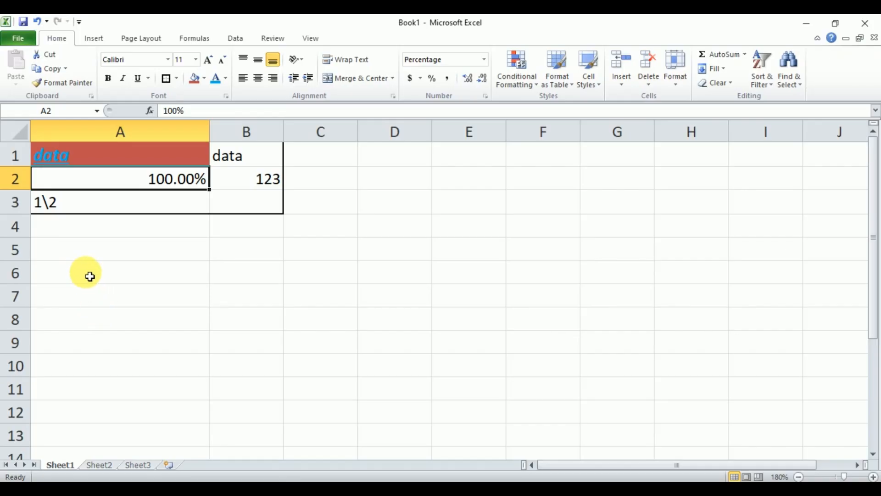
- Apply the General format to the cell range A1:B3, followed by the Currency format
click(85, 278)
click(112, 138)
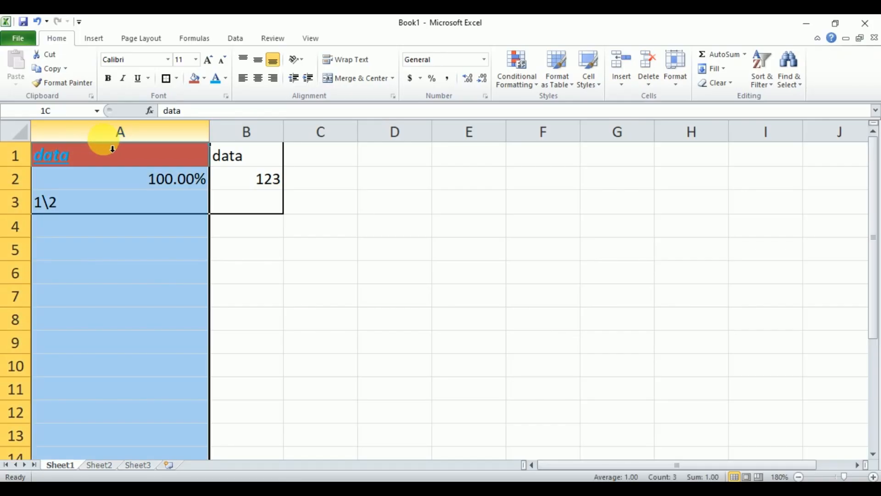
click(234, 199)
drag(112, 163, 259, 211)
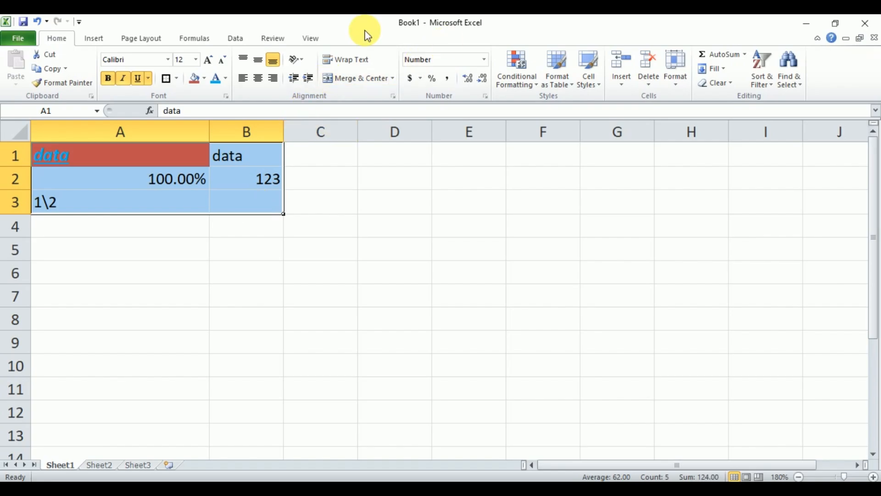
click(484, 59)
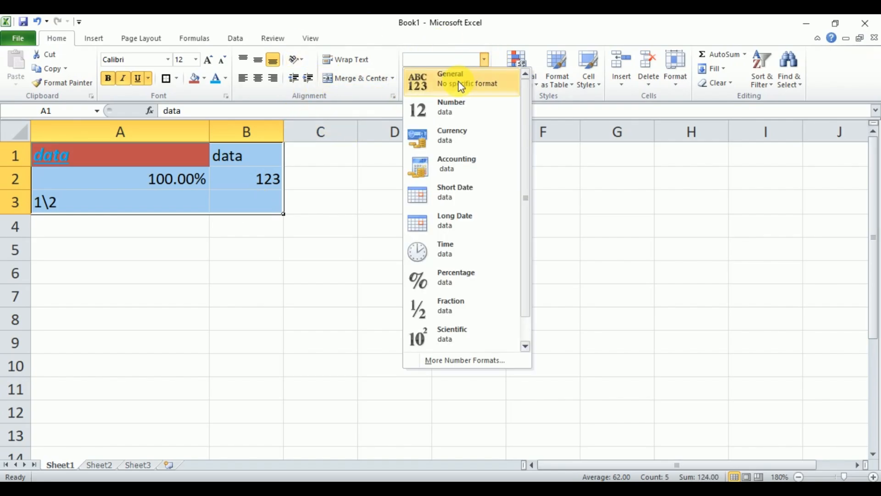
click(456, 81)
click(485, 58)
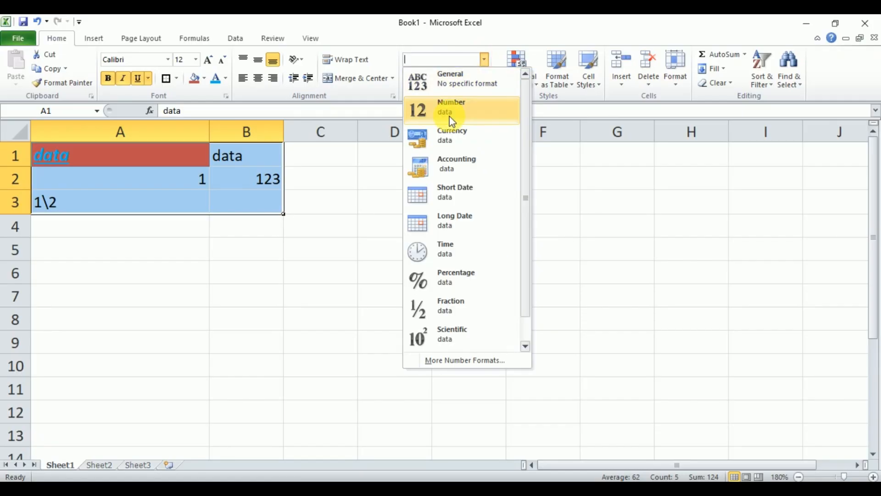
click(453, 133)
- Apply the Short Date format to the cell range A1:B3, followed by the Time format
click(485, 59)
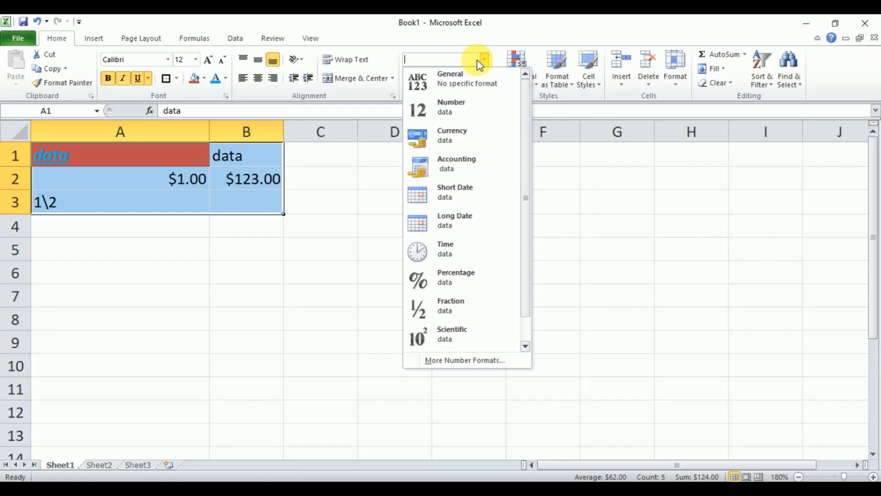
click(463, 194)
click(485, 58)
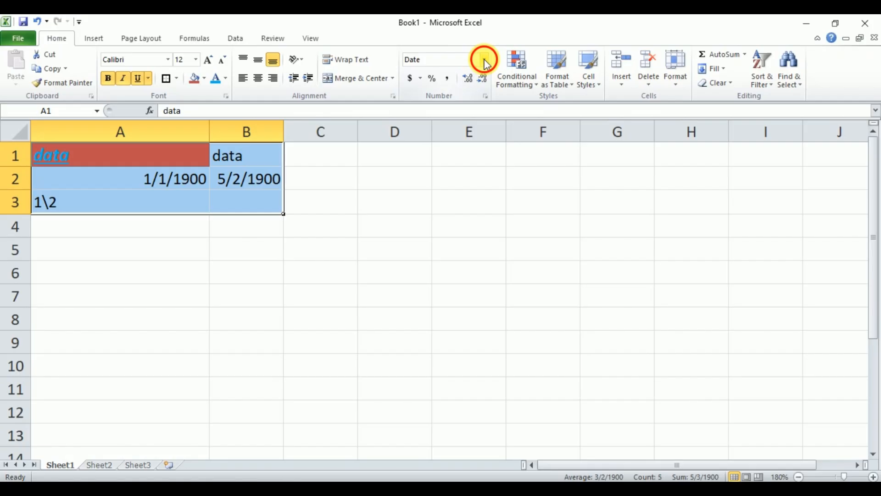
click(449, 257)
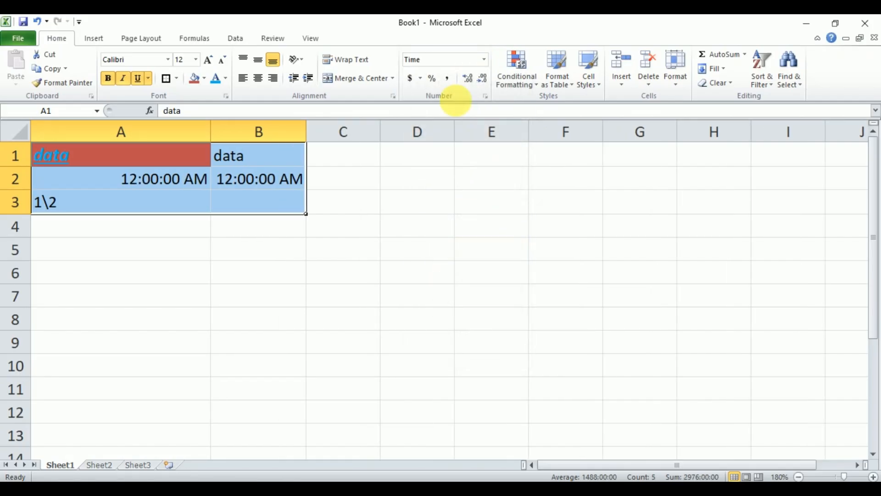
- Set the number format of the cell range A1:B3 to Percentage
click(484, 59)
click(455, 279)
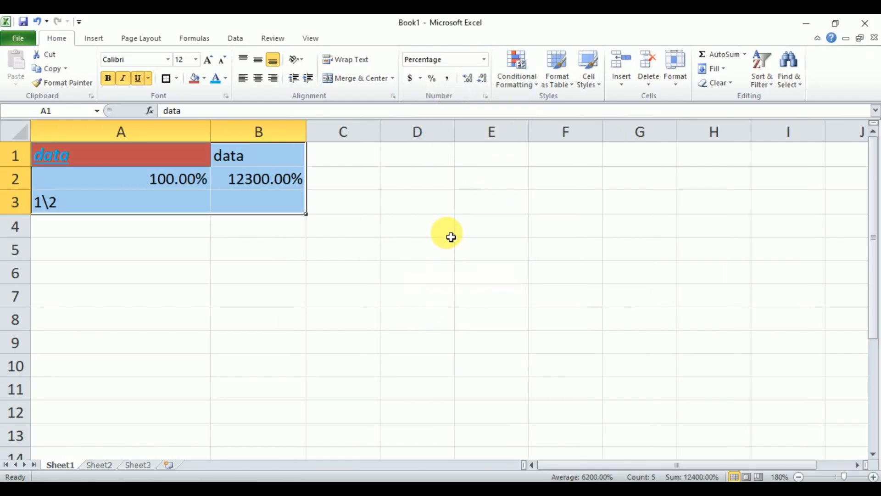
click(484, 60)
click(216, 226)
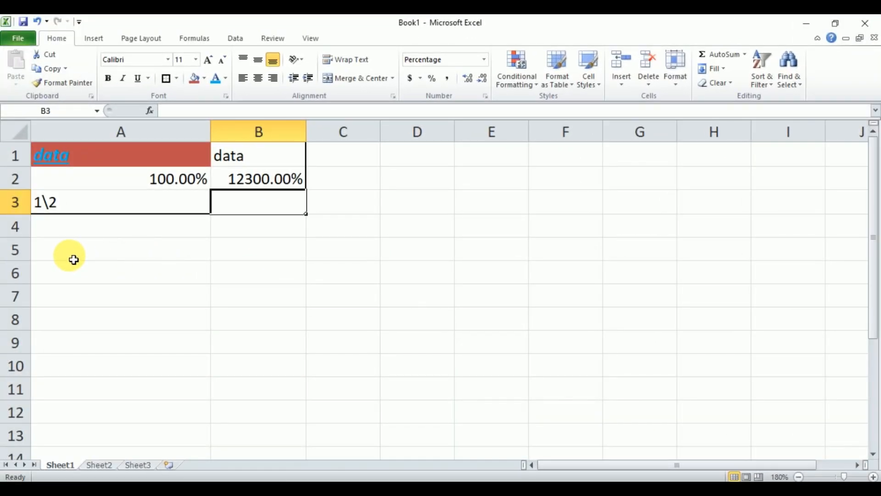
- Auto-fit the widths of columns A and B to their contents
click(75, 254)
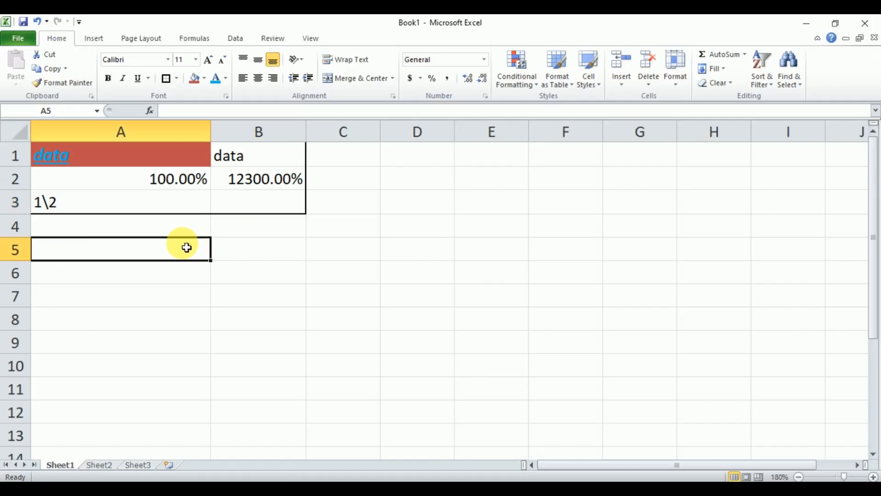
click(111, 139)
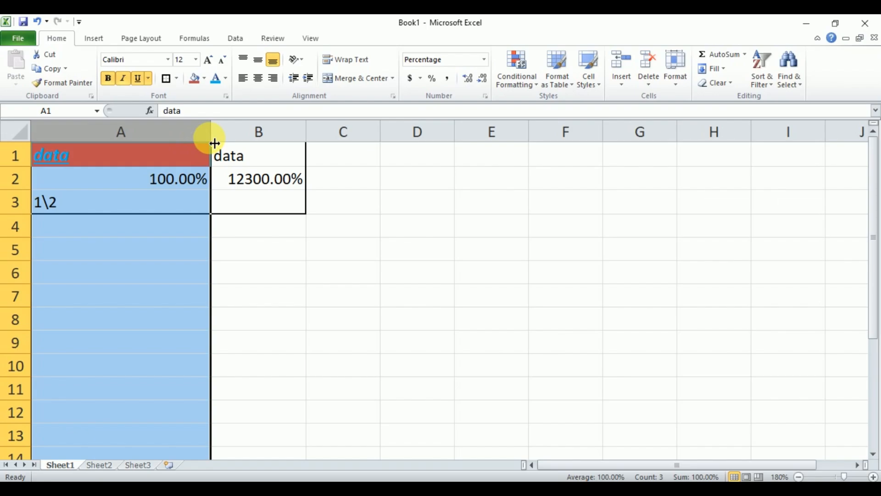
double_click(211, 141)
click(178, 187)
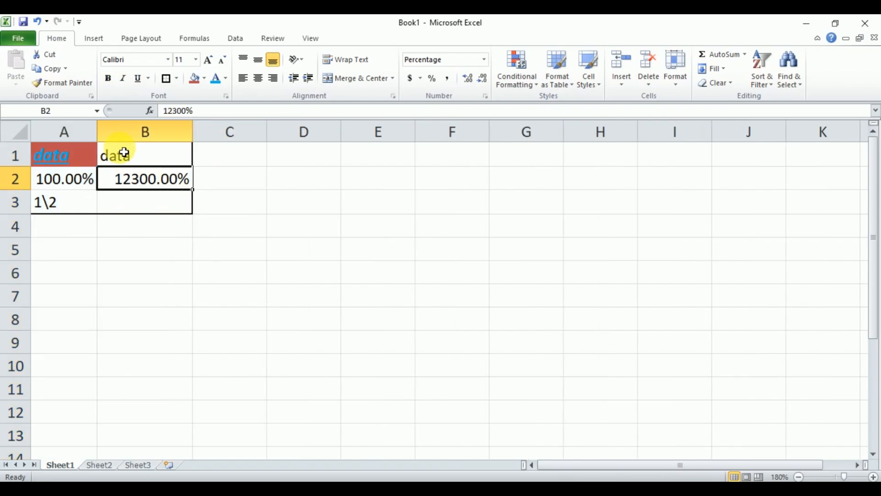
double_click(193, 132)
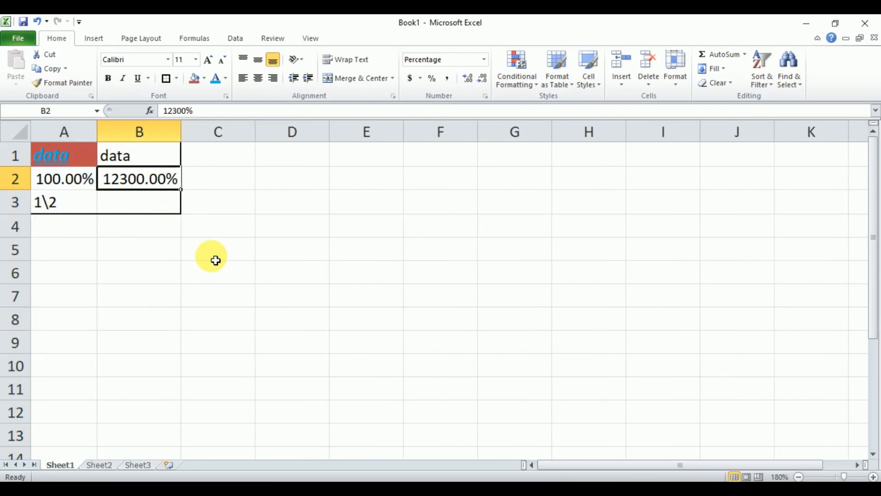
- Increase the height of row 1 and auto-fit it back to its contents
click(64, 160)
drag(24, 173, 23, 196)
click(8, 194)
double_click(9, 194)
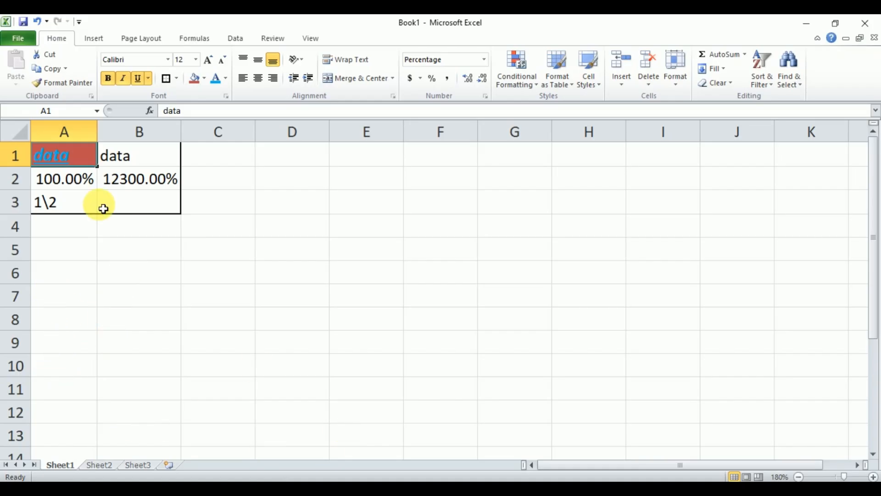
- Widen column A to about three times its width and auto-fit it back to its contents
drag(106, 130, 230, 156)
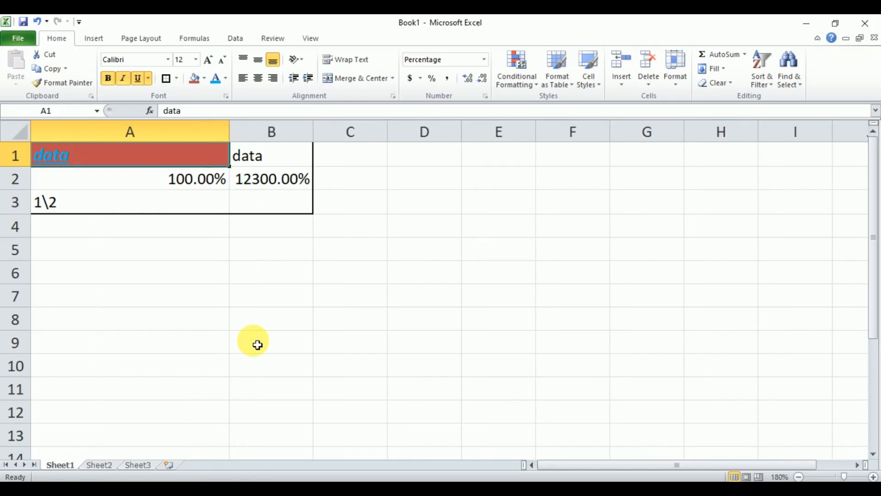
double_click(234, 137)
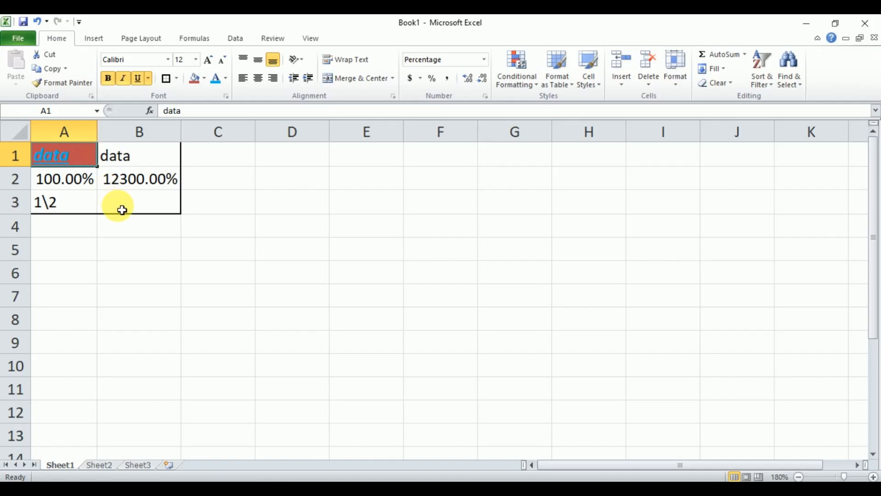
- Narrow column A until the number in A2 no longer fits, and widen it again to about 7.86
drag(106, 138, 80, 124)
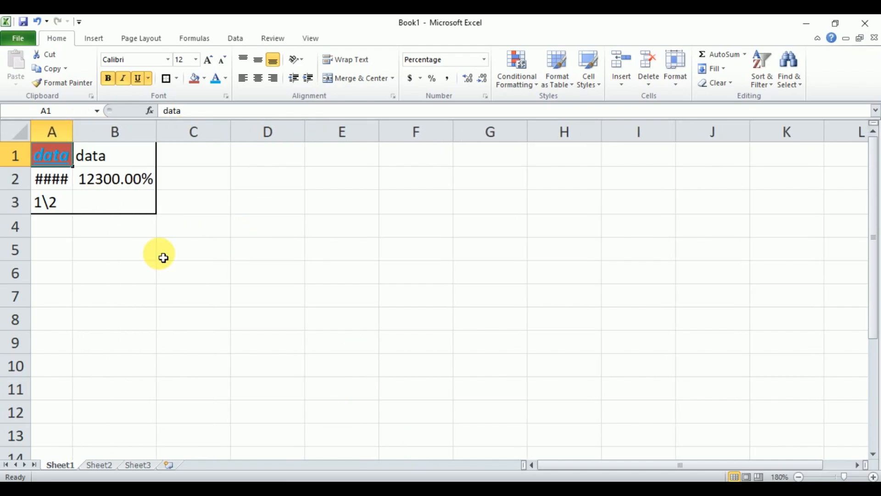
click(53, 183)
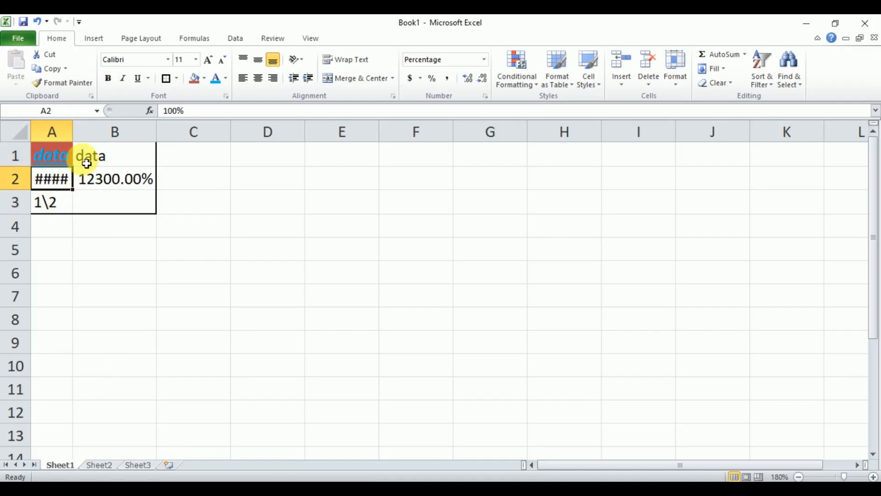
drag(80, 135, 107, 143)
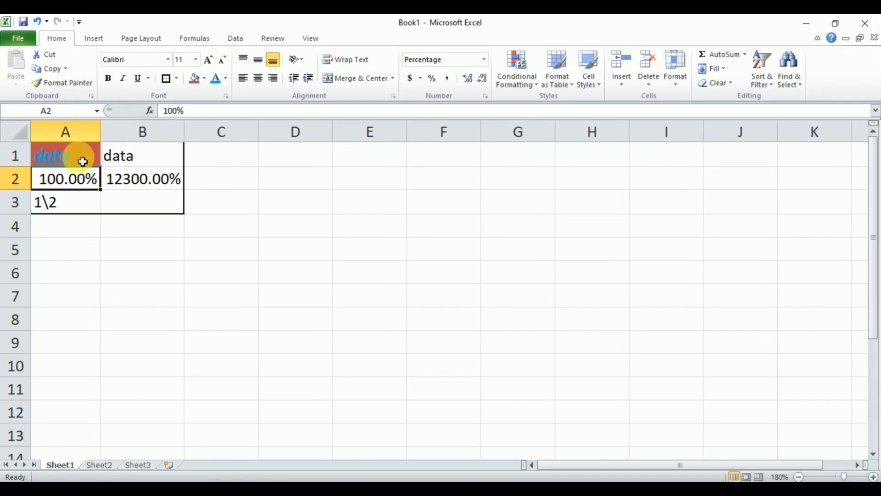
- Set the width of column A to exactly 10
click(75, 138)
right_click(70, 136)
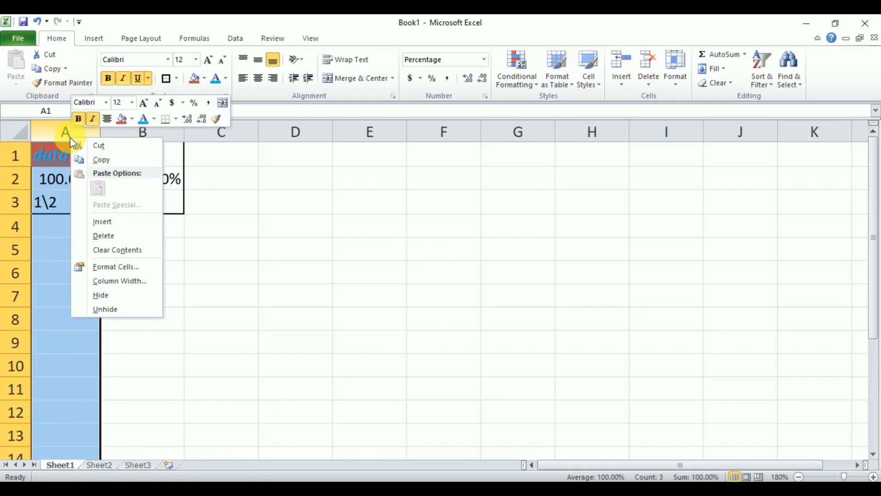
click(120, 280)
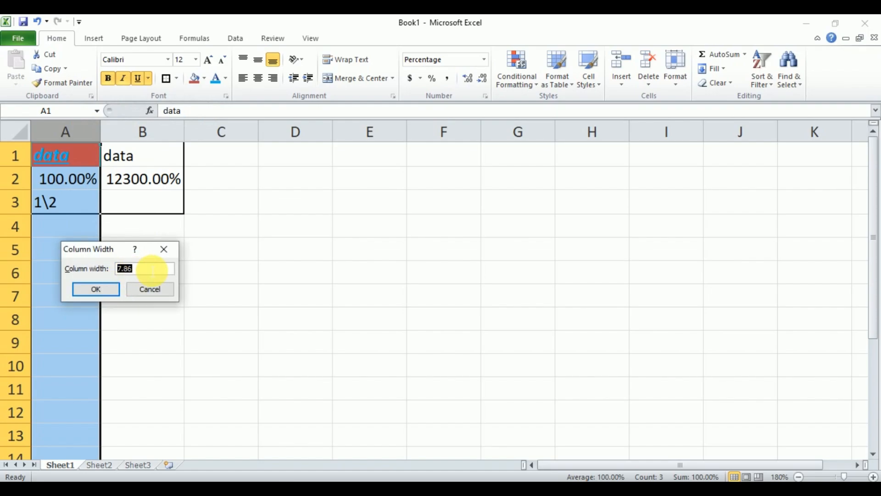
text(10)
key(Return)
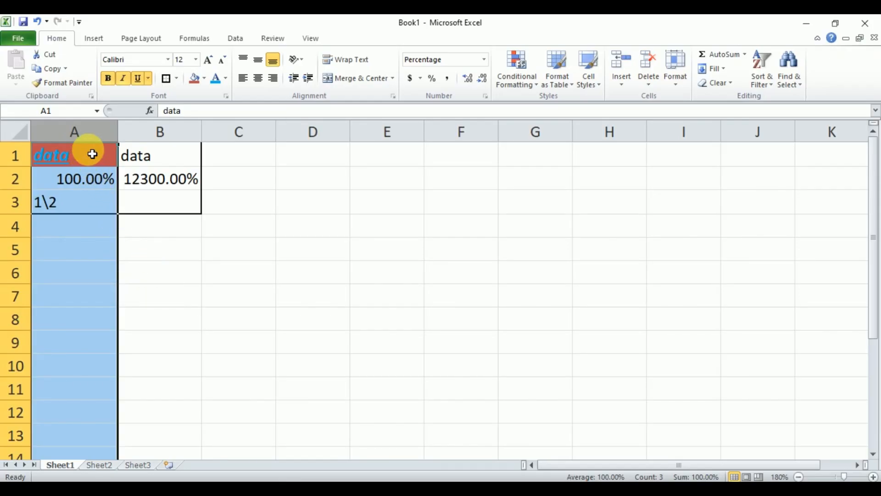
- Set the width of column A to exactly 5
right_click(93, 134)
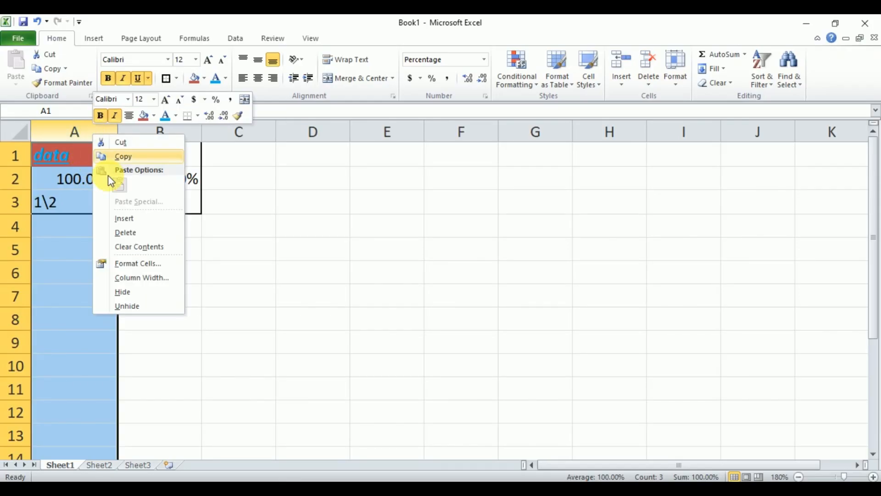
click(133, 278)
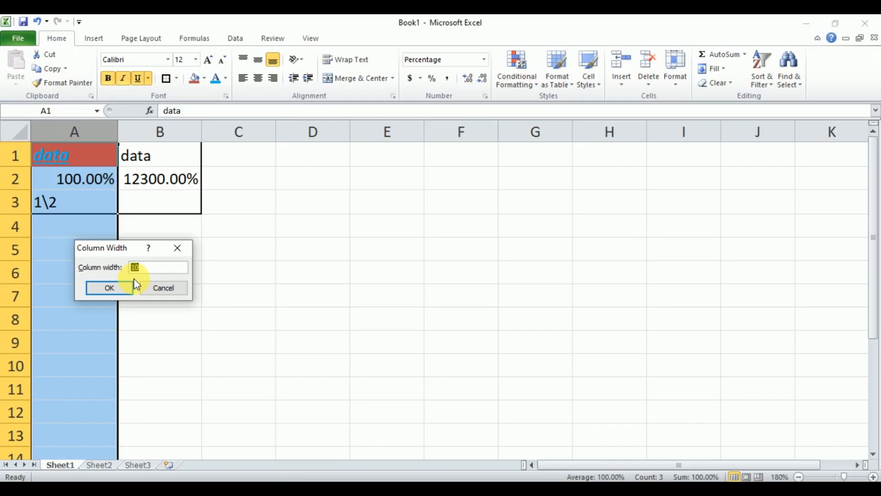
text(5)
key(Return)
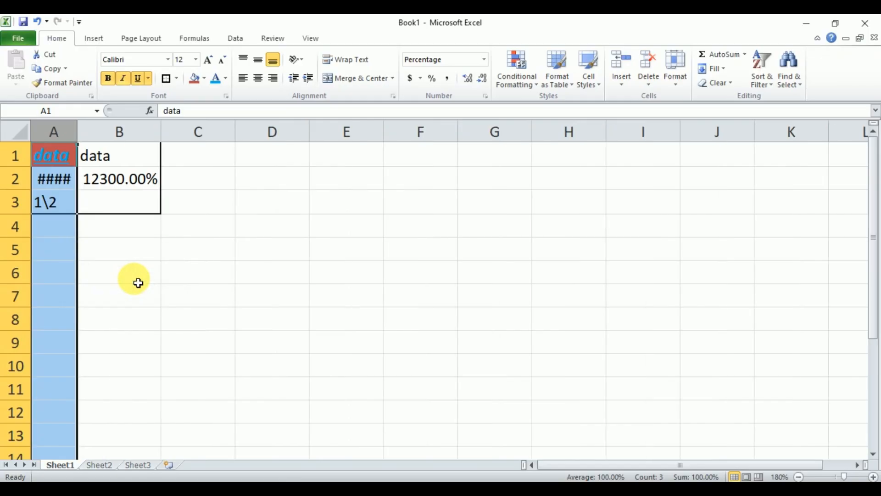
- Set the height of row 1 to exactly 5
click(124, 141)
click(16, 158)
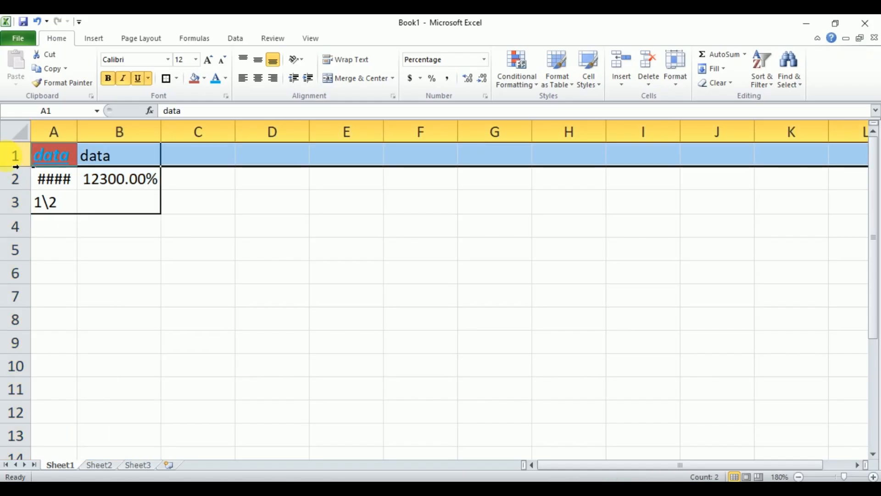
right_click(18, 161)
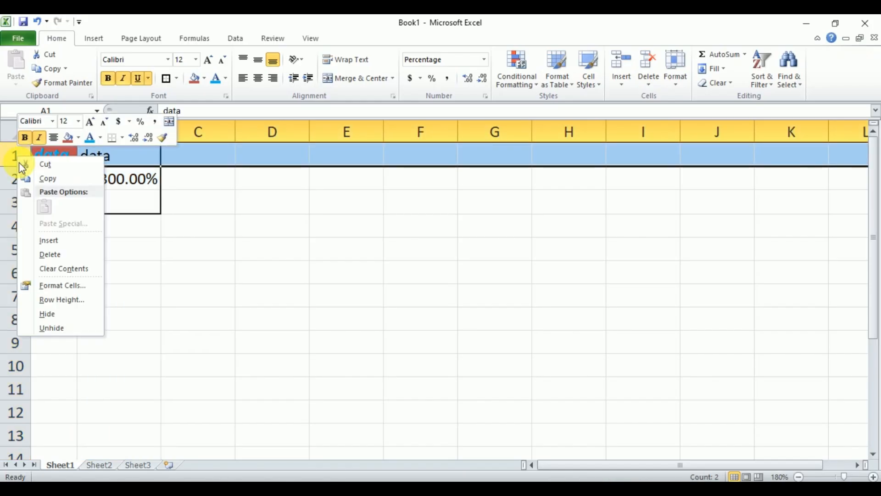
click(62, 299)
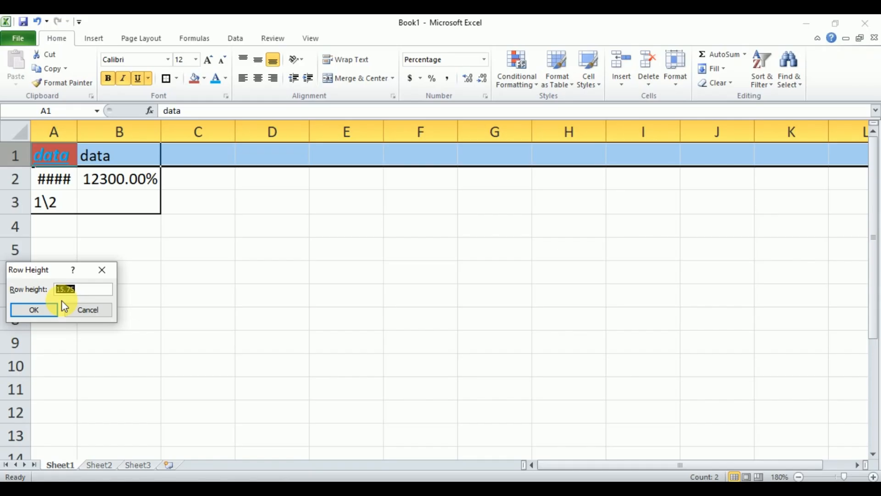
text(5)
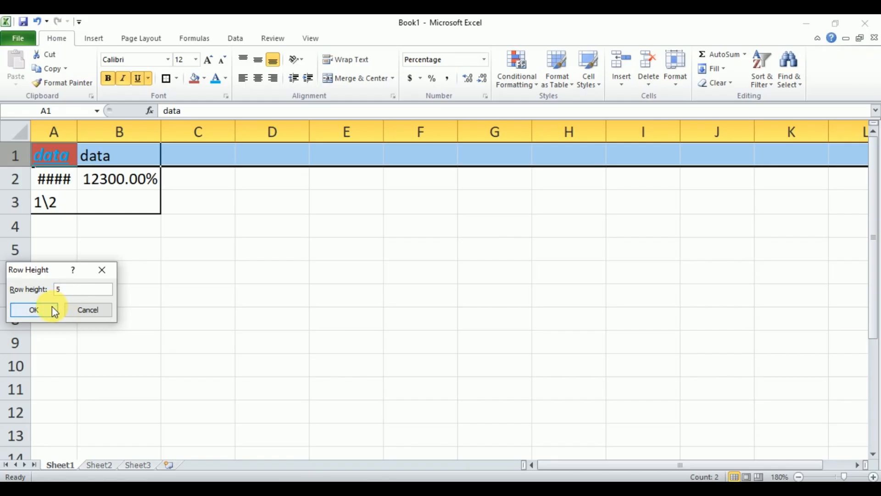
click(50, 308)
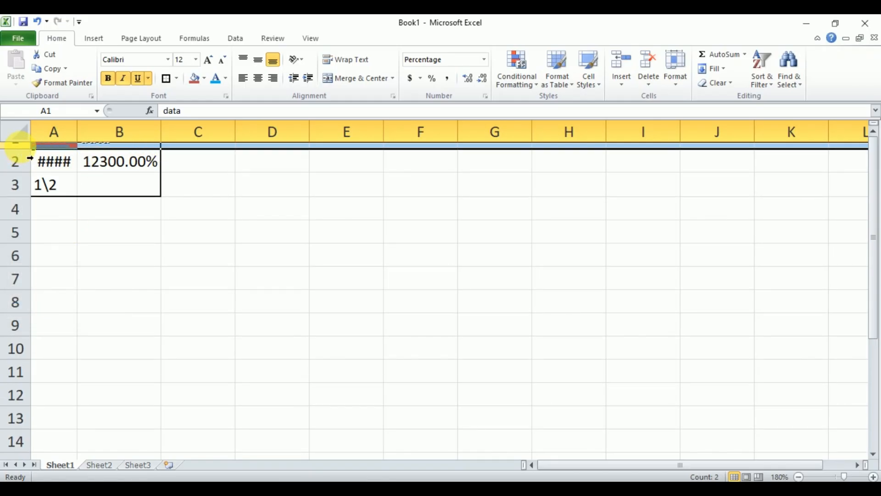
- Set the height of row 1 to exactly 25
right_click(20, 147)
click(64, 290)
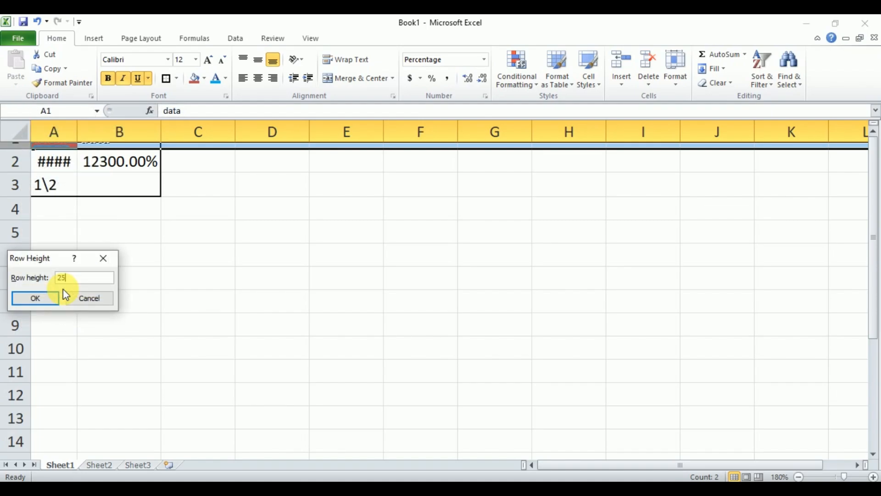
key(Return)
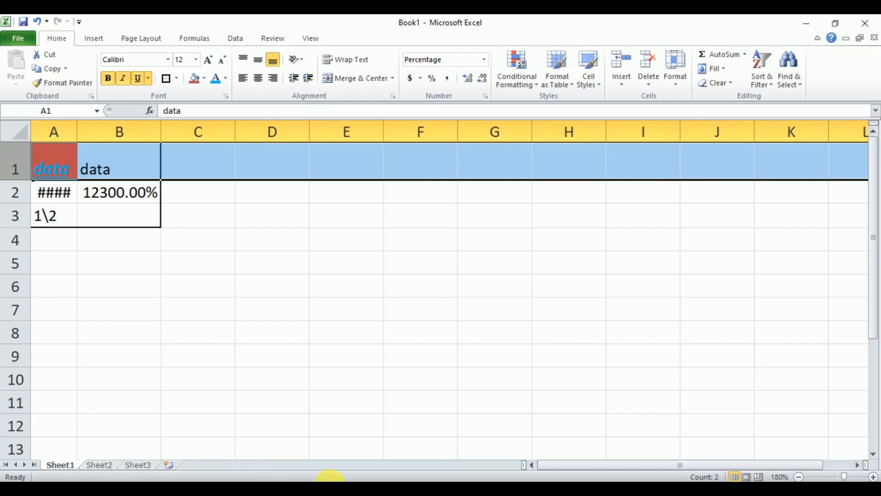
click(212, 264)
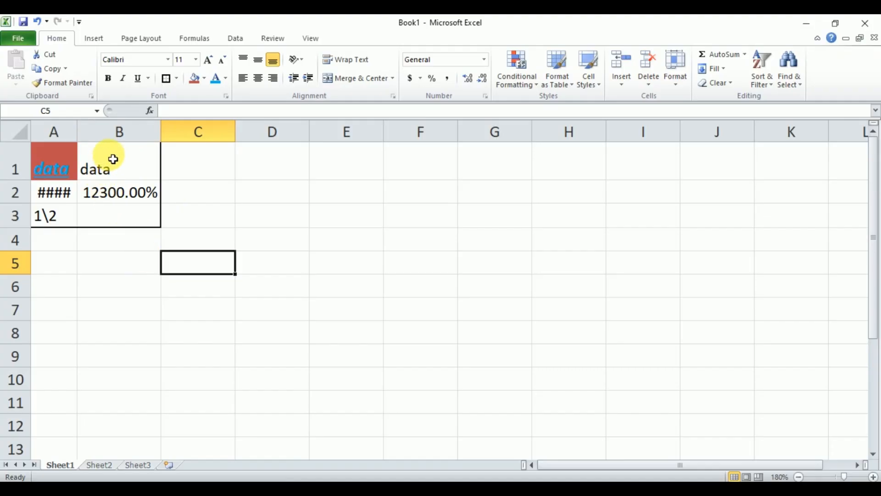
- Extend the text in A1 to "dataffgghjjkhuyuiyutyurtyrtyr", keeping the existing word at its start
click(67, 177)
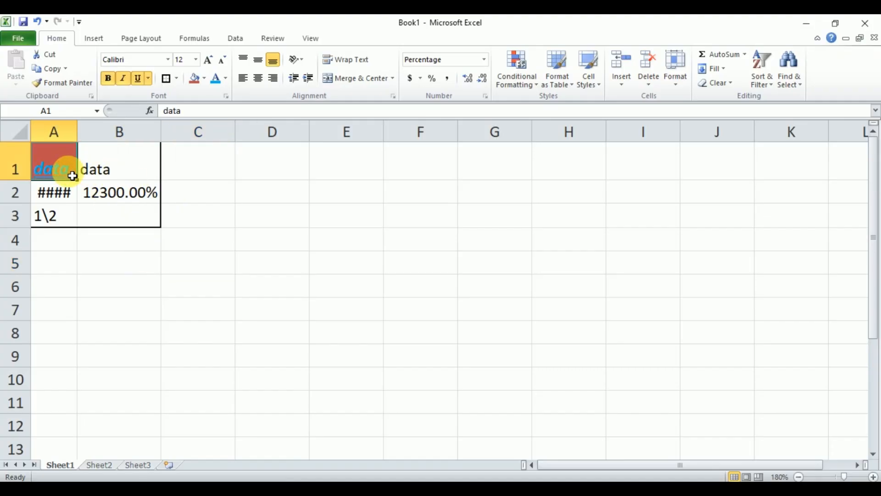
double_click(74, 175)
text(f)
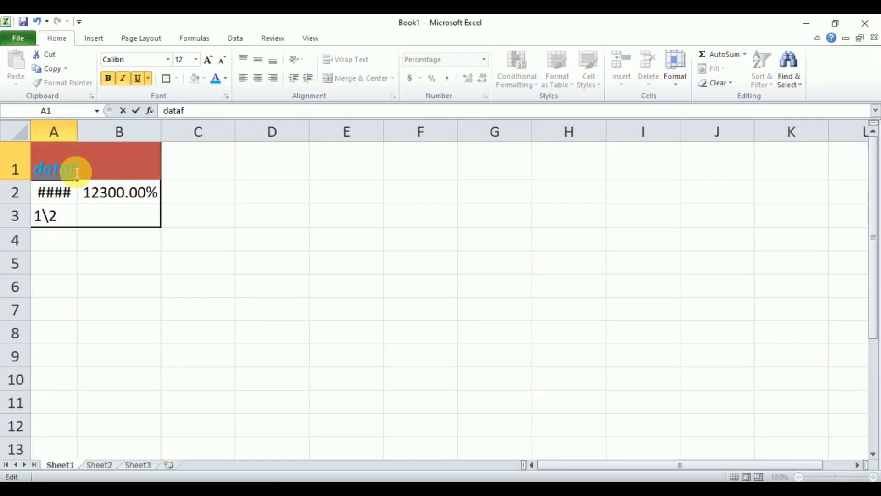
text(fgghjjkhuyuiyutyurtyrtyr)
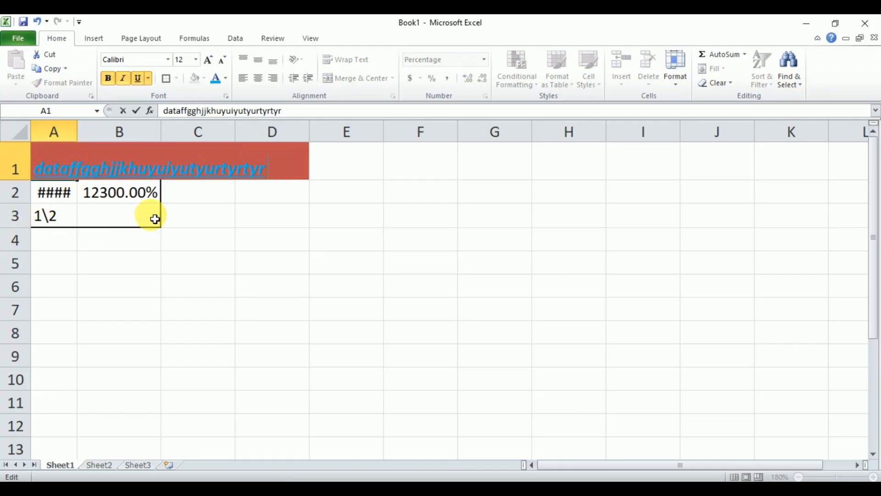
click(180, 213)
- Wrap the text in A1 and auto-fit the height of row 1 to show all its lines
click(70, 173)
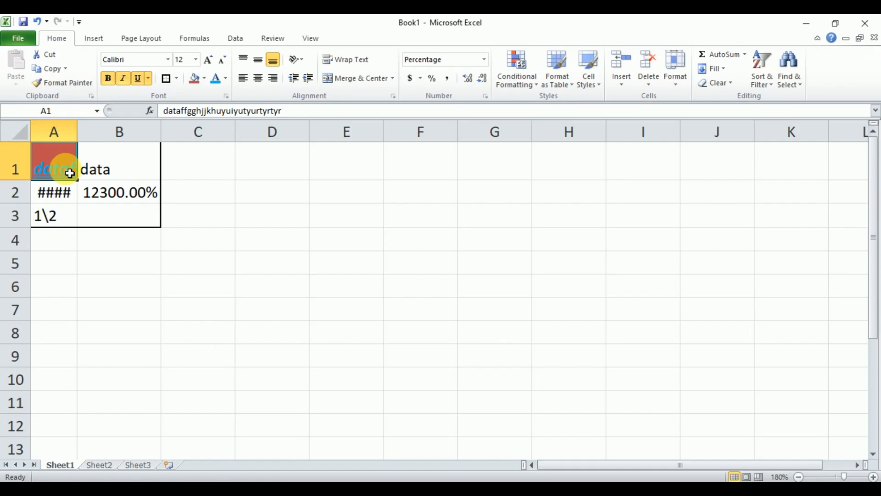
click(354, 60)
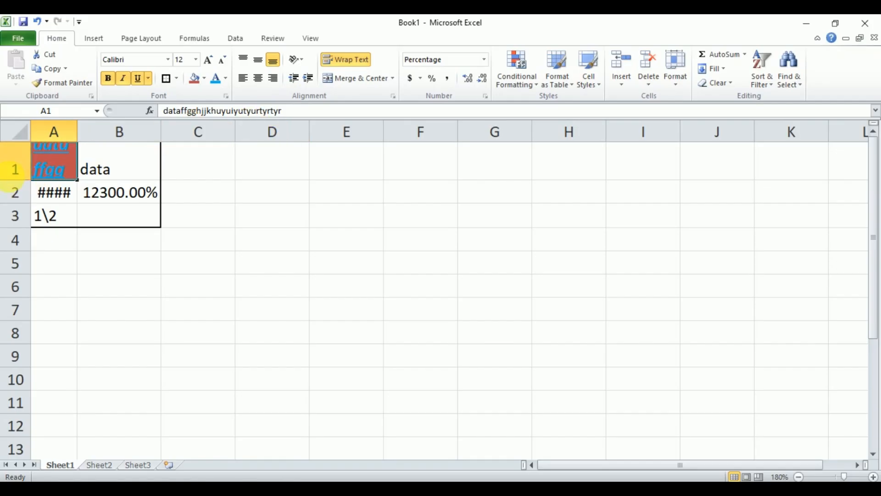
drag(13, 186, 14, 185)
double_click(14, 186)
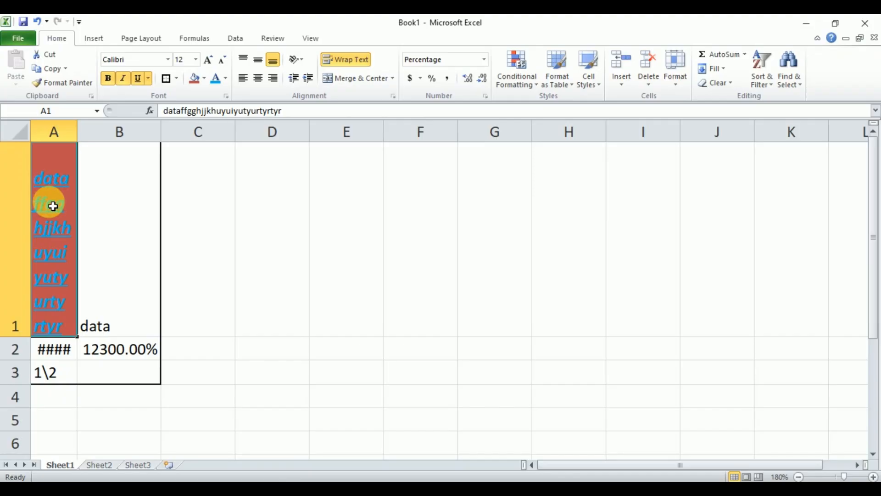
- Merge and center cells A1 through F1, accepting that only the upper-left value is kept
drag(53, 206, 397, 214)
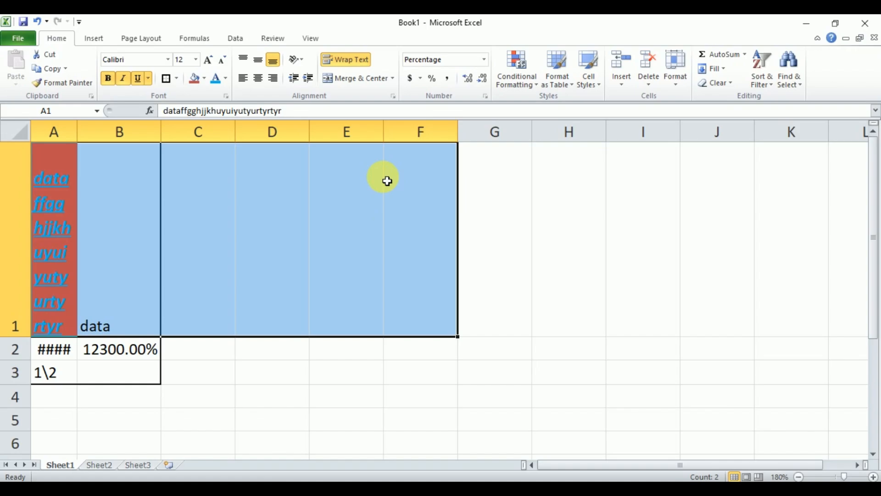
click(357, 79)
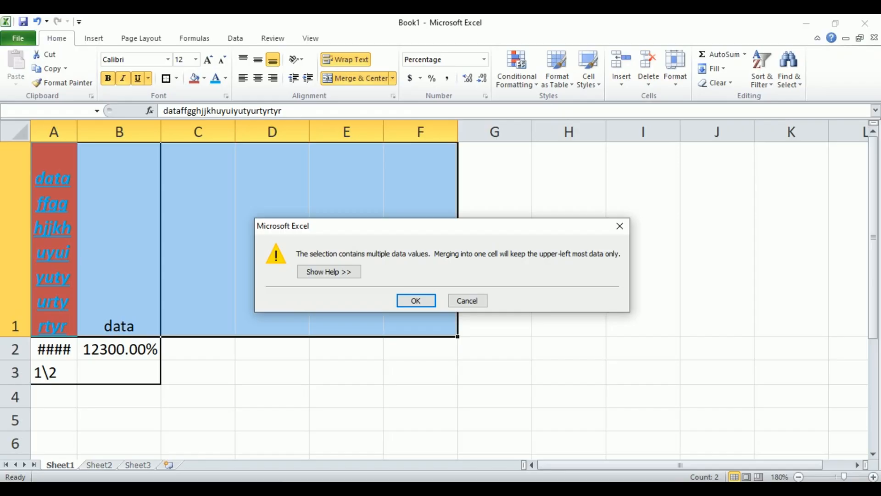
click(420, 301)
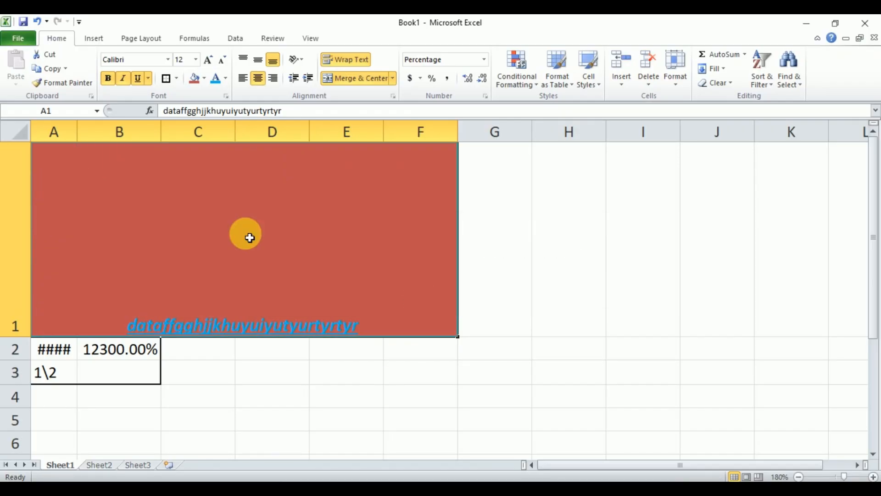
- Auto-fit the height of row 1 to the single line of text in the merged cell
double_click(260, 313)
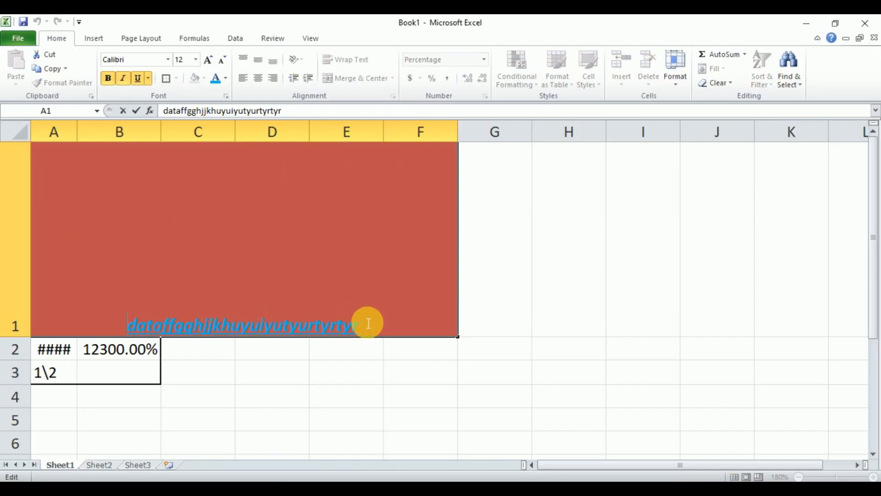
drag(360, 325, 172, 309)
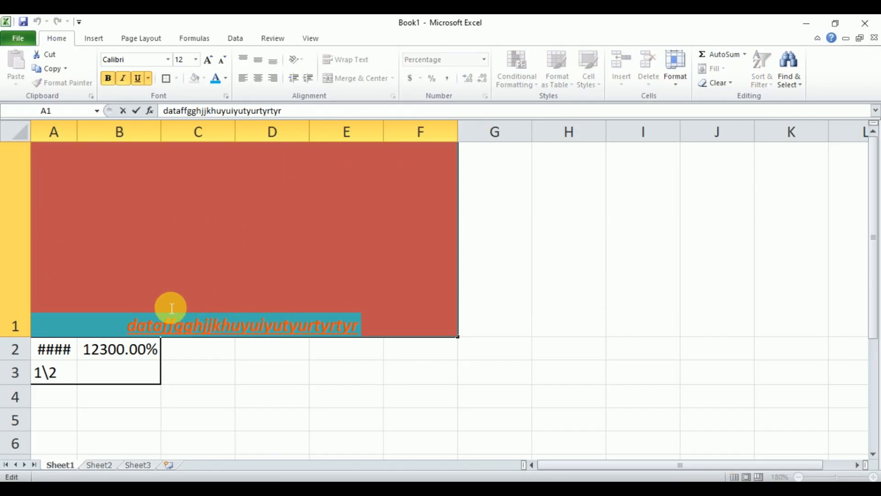
click(16, 326)
double_click(23, 340)
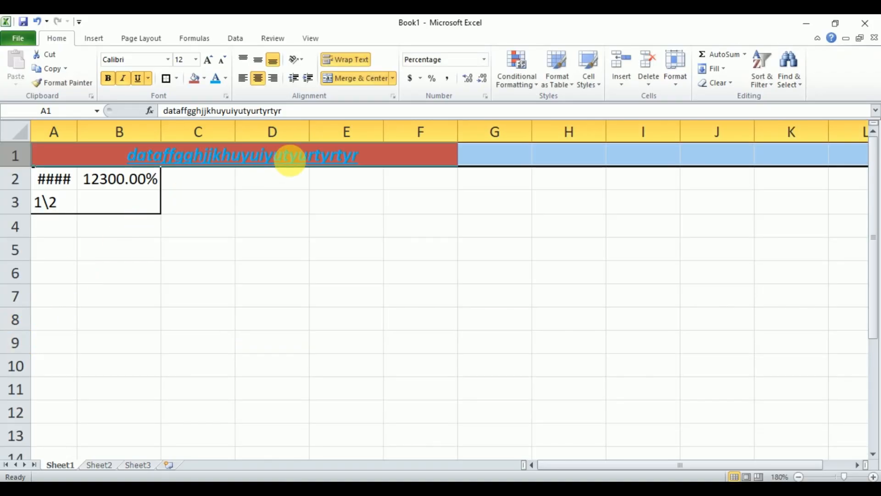
click(365, 154)
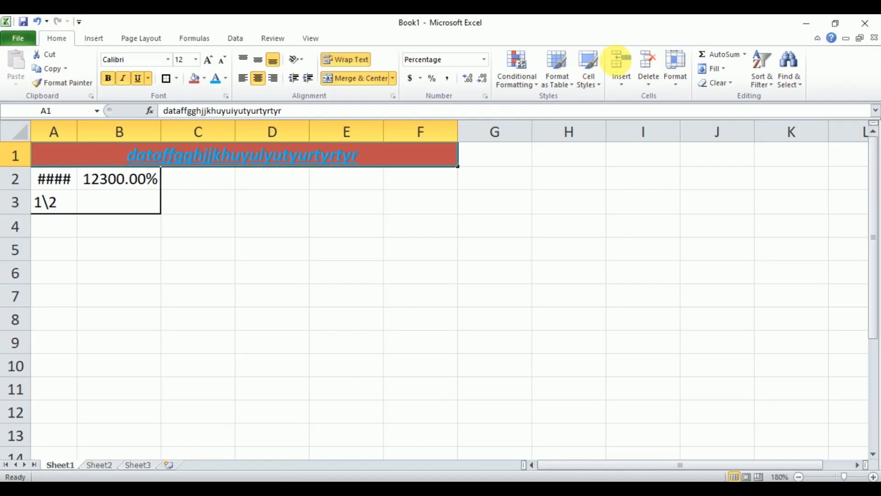
- Undo and redo the auto-fit of row 1, and repeat this for both the auto-fit and the merge of A1:F1
click(40, 23)
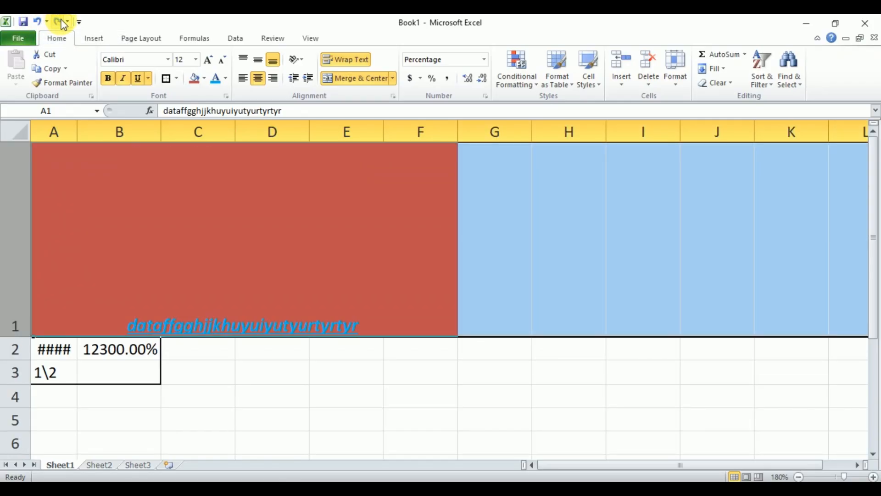
click(59, 22)
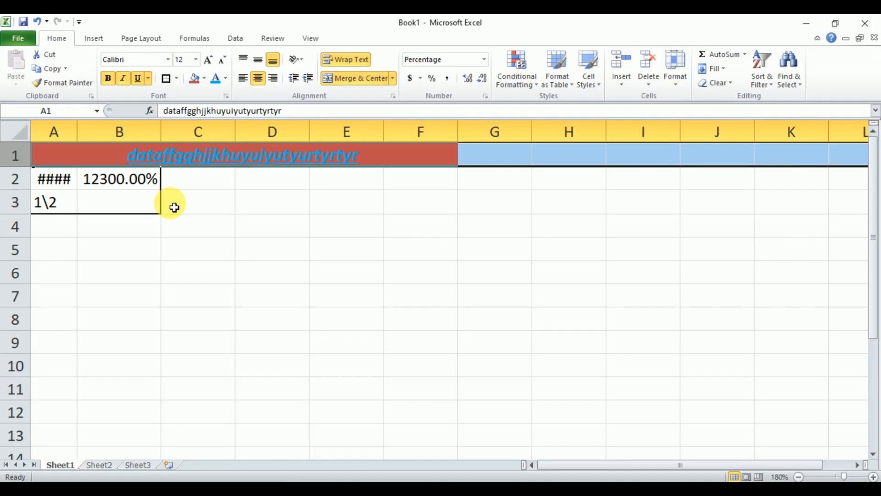
key(ctrl+z)
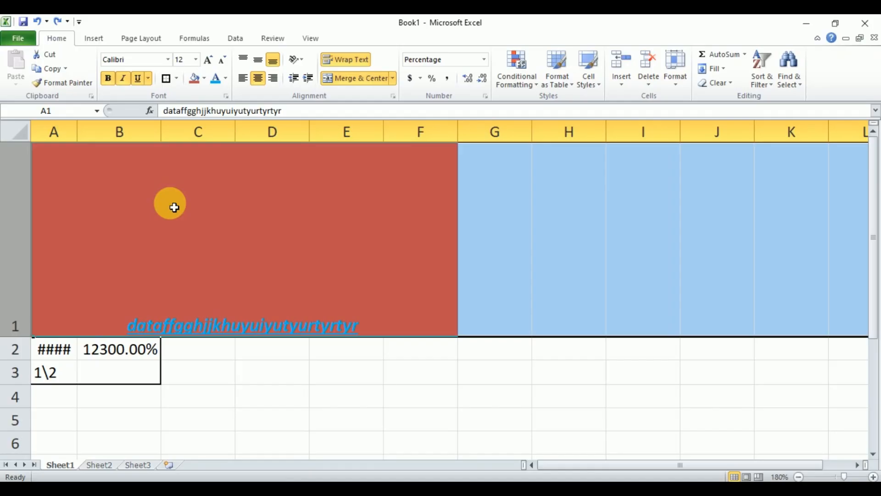
click(174, 208)
key(ctrl+z)
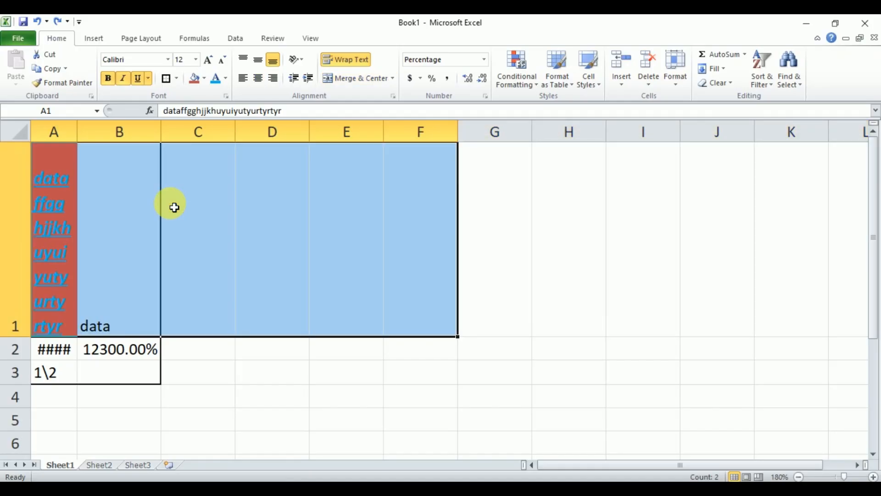
key(ctrl+y)
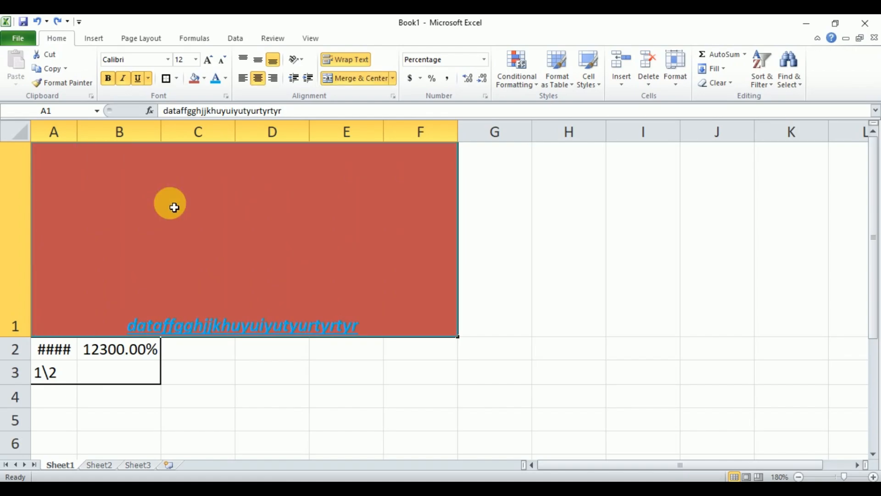
key(ctrl+y)
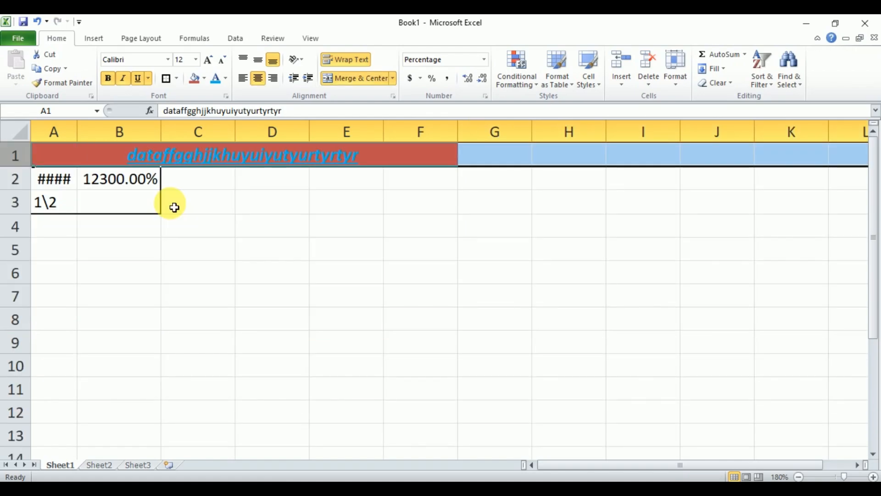